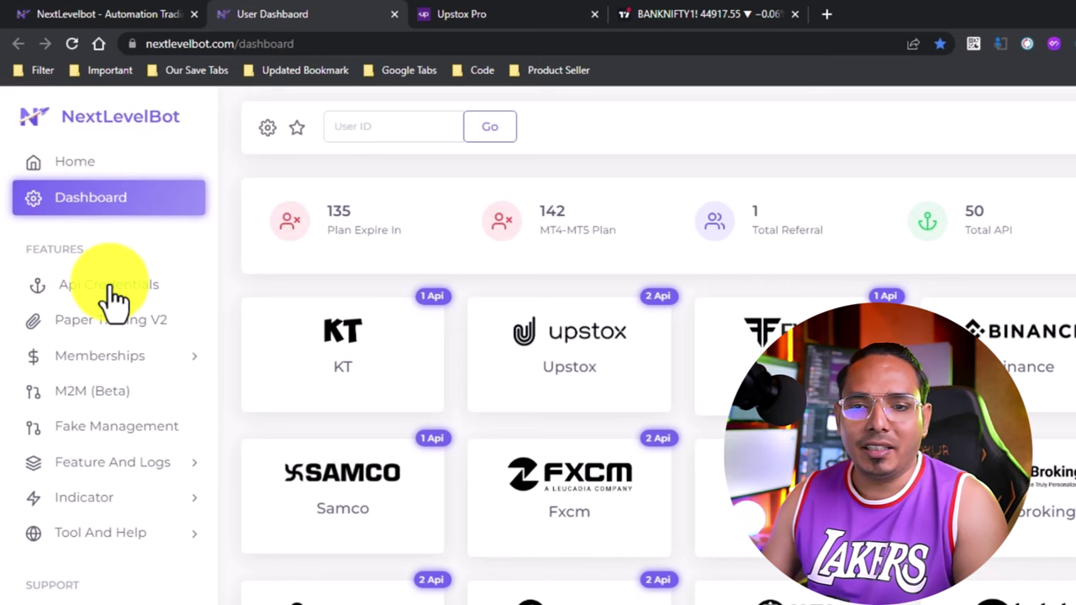
Open the API credentials page, filter the list to UPSTOXV2 and reload the page
click(110, 286)
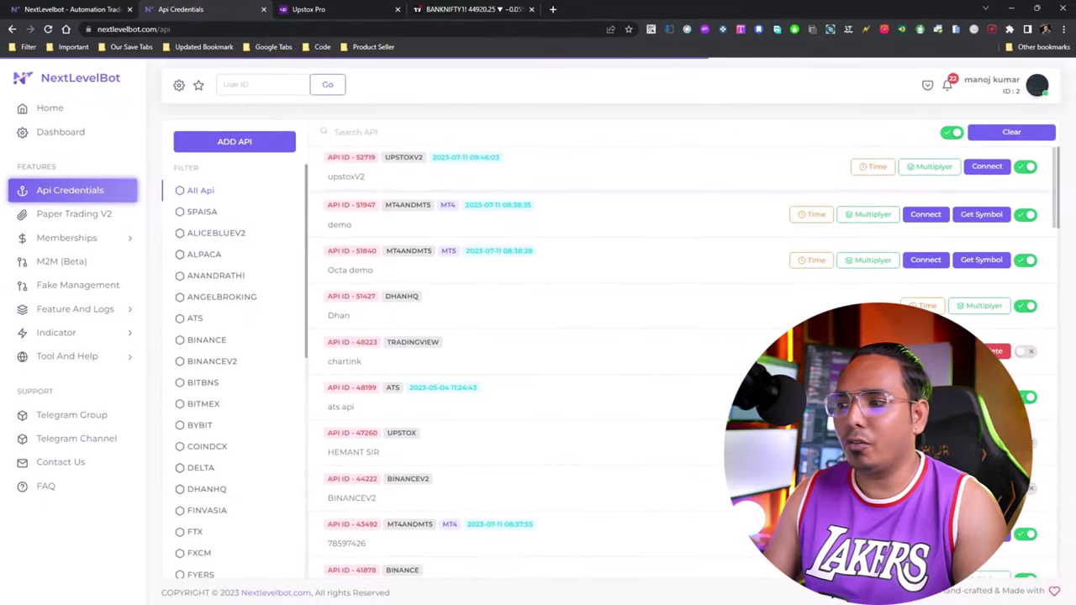
scroll(218, 357, down, 4)
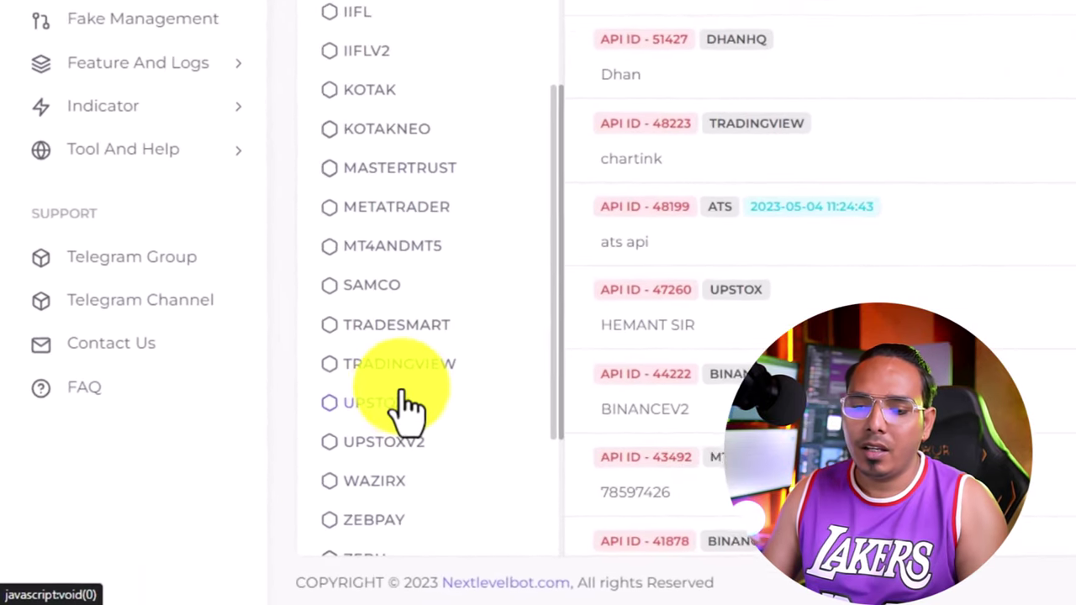
click(435, 442)
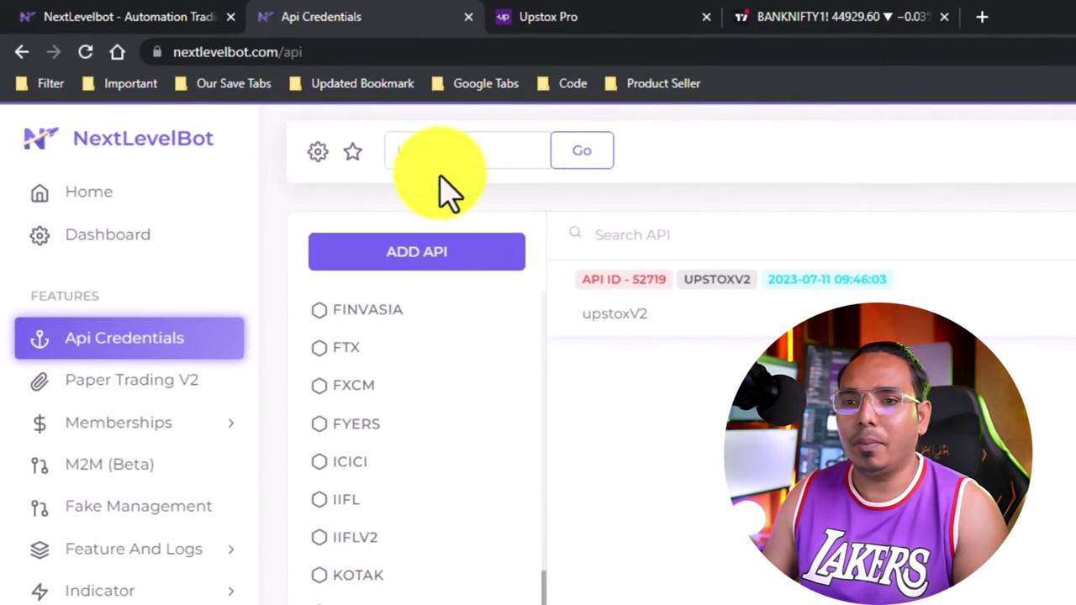
click(85, 51)
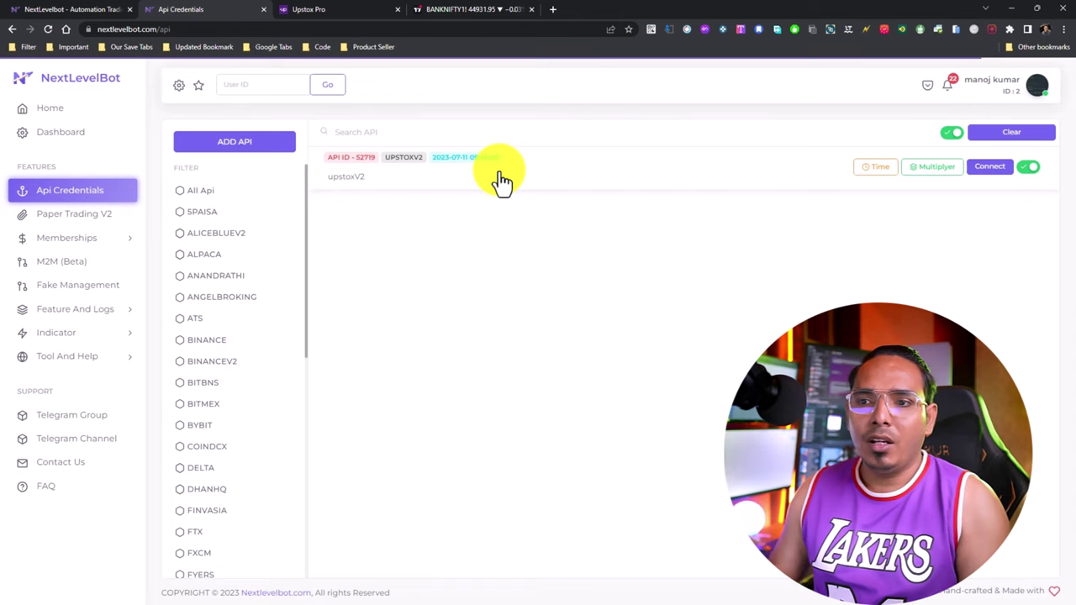
From the NextLevelBot home page, open the Syntax and Symbol pages in new browser tabs
click(46, 10)
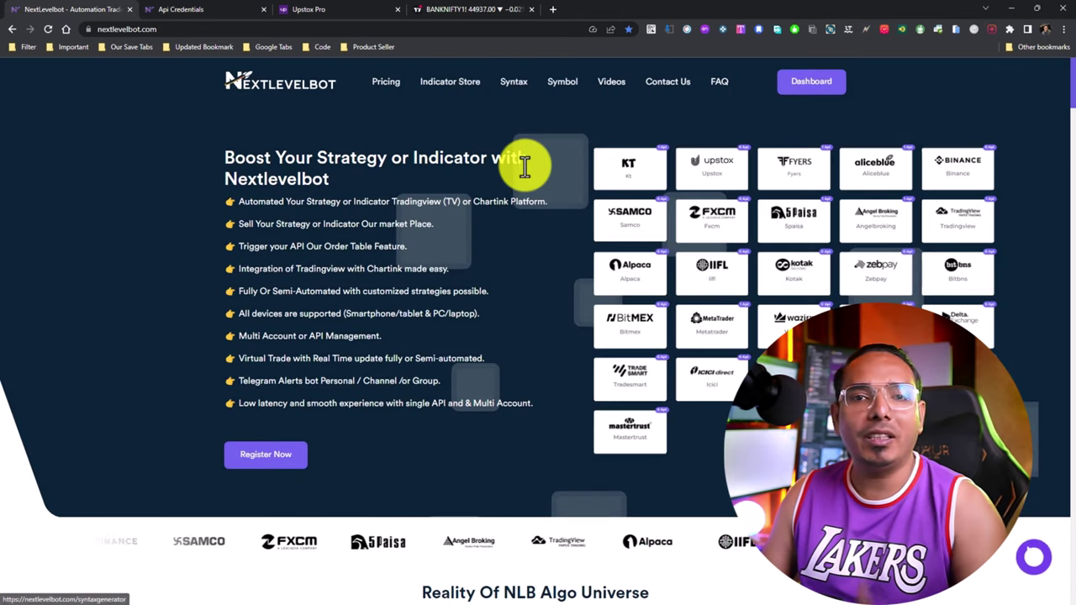
right_click(512, 91)
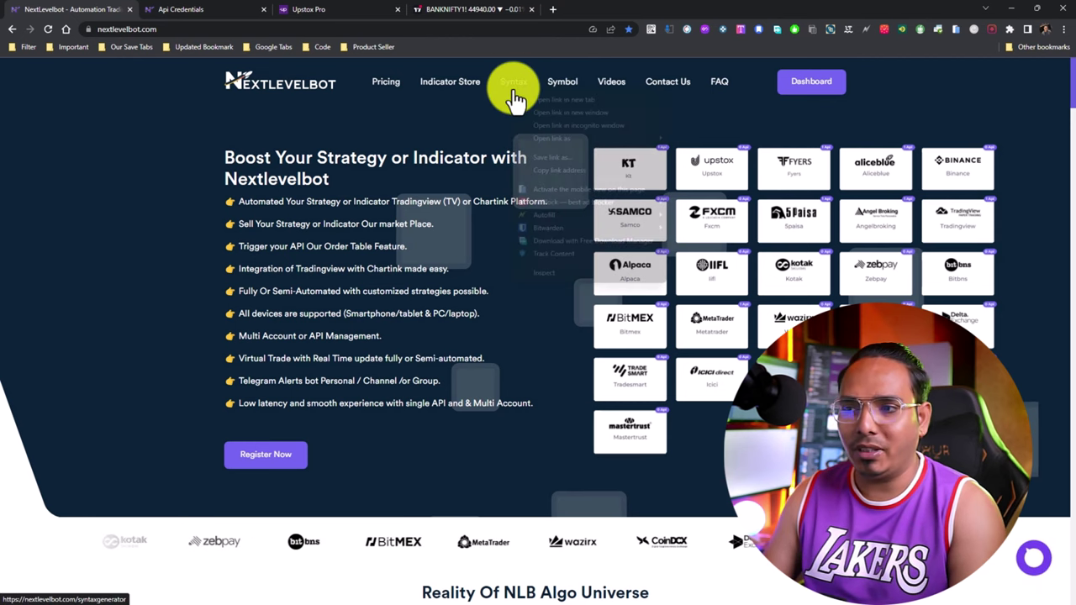
key(Escape)
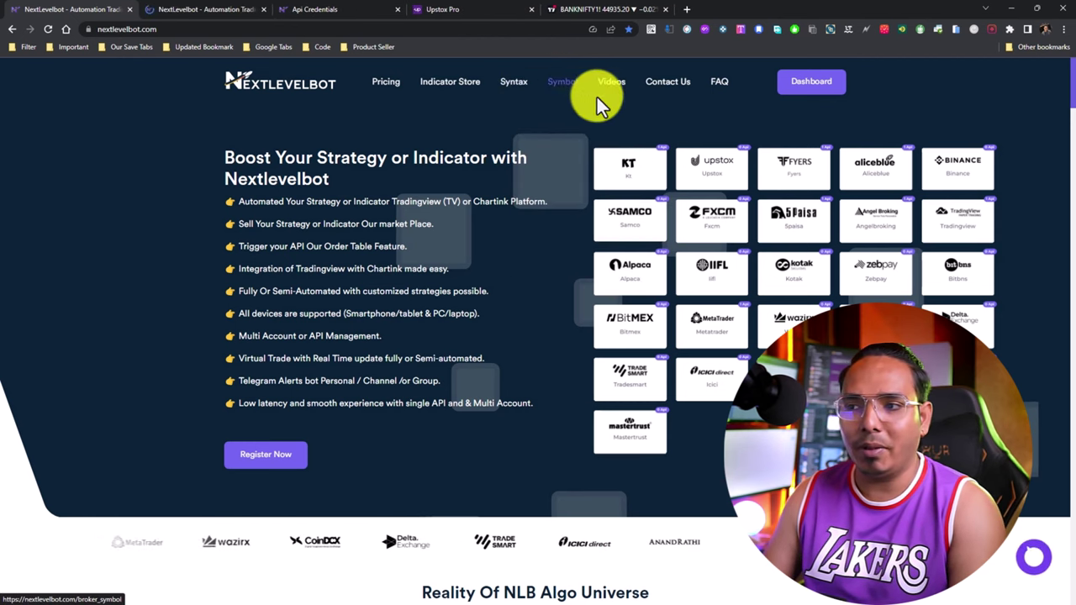
right_click(558, 84)
click(595, 95)
Show the Global Symbol list on the symbol page and get ready to search it
click(293, 10)
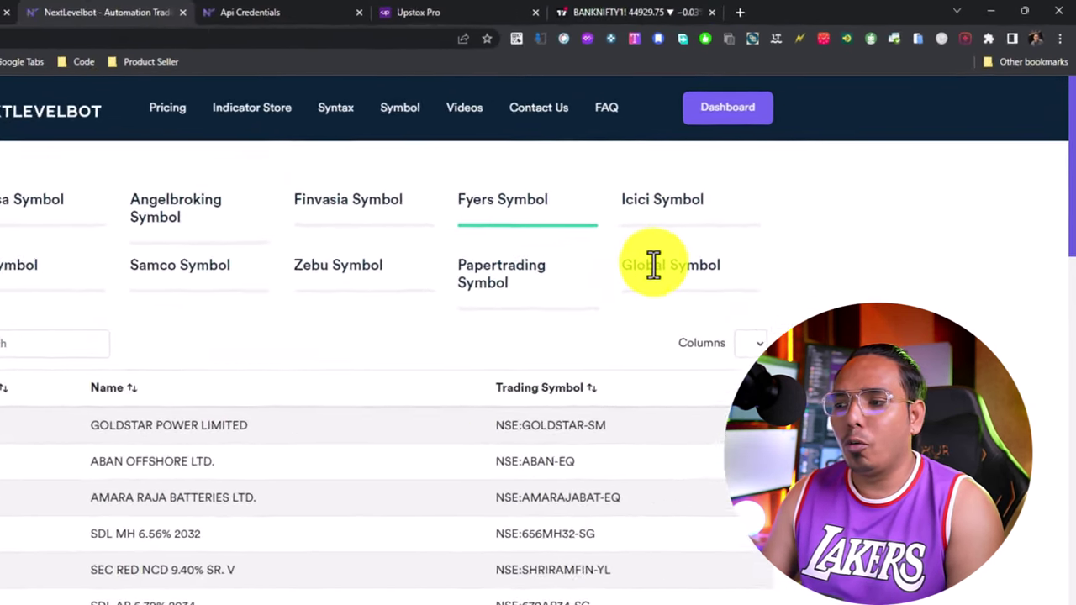
click(654, 264)
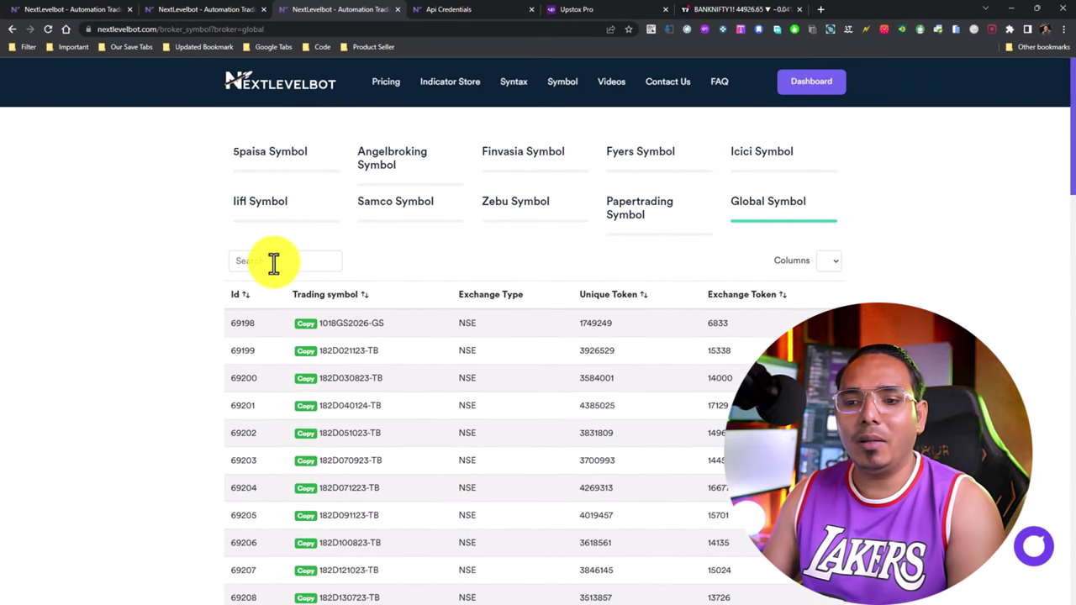
click(19, 346)
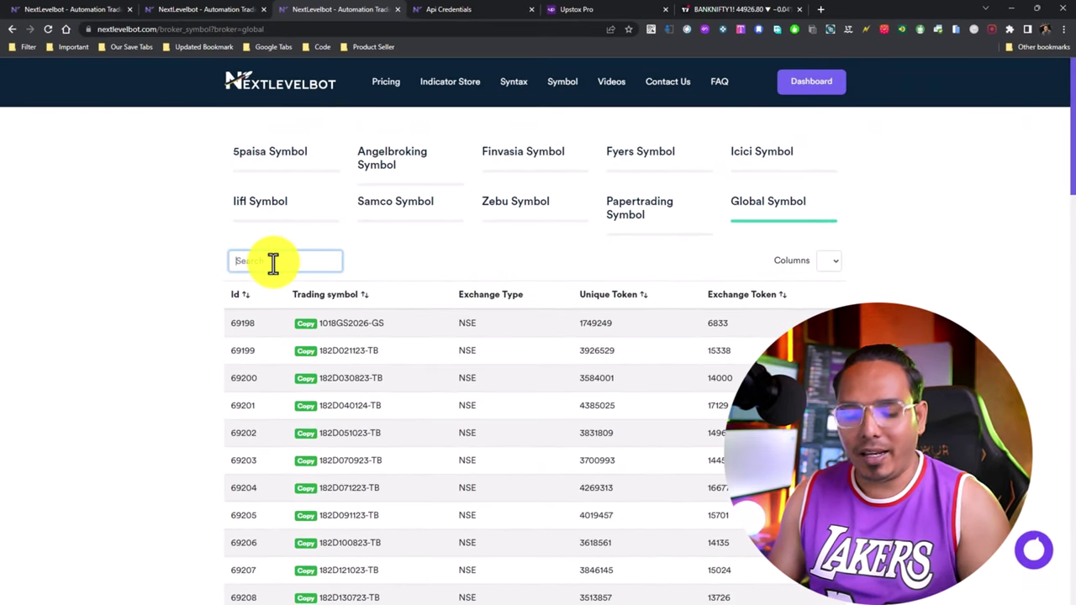
Search the global symbols for BANKNIFTY, narrow the search to BANKNIFTY23713 and highlight the prefix in the first trading symbol
text(nd)
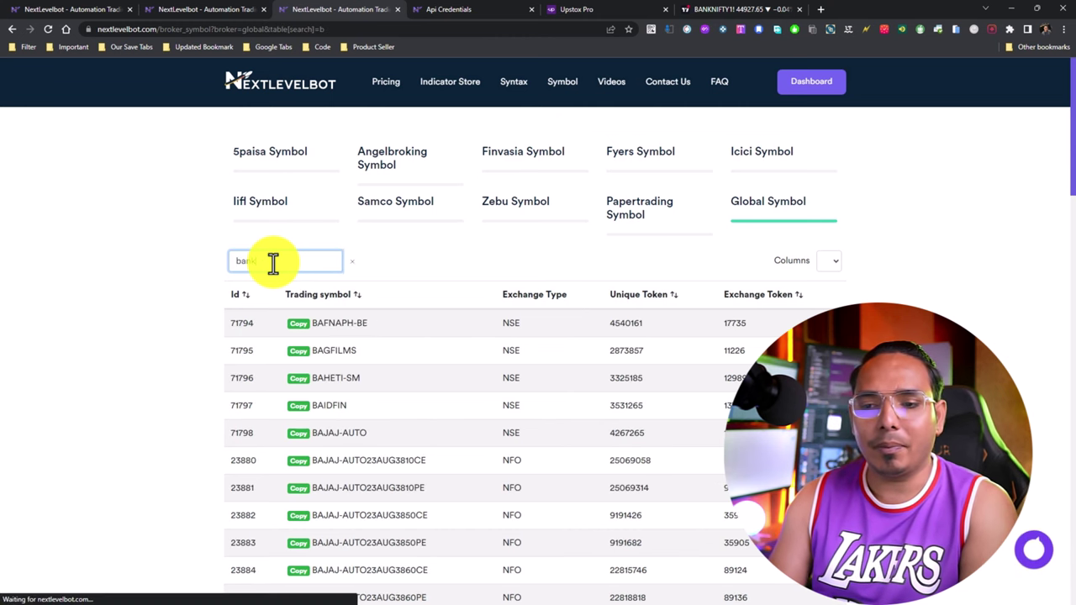
key(BackSpace)
key(BackSpace)
key(BackSpace)
key(BackSpace)
text(BANKNIFTY)
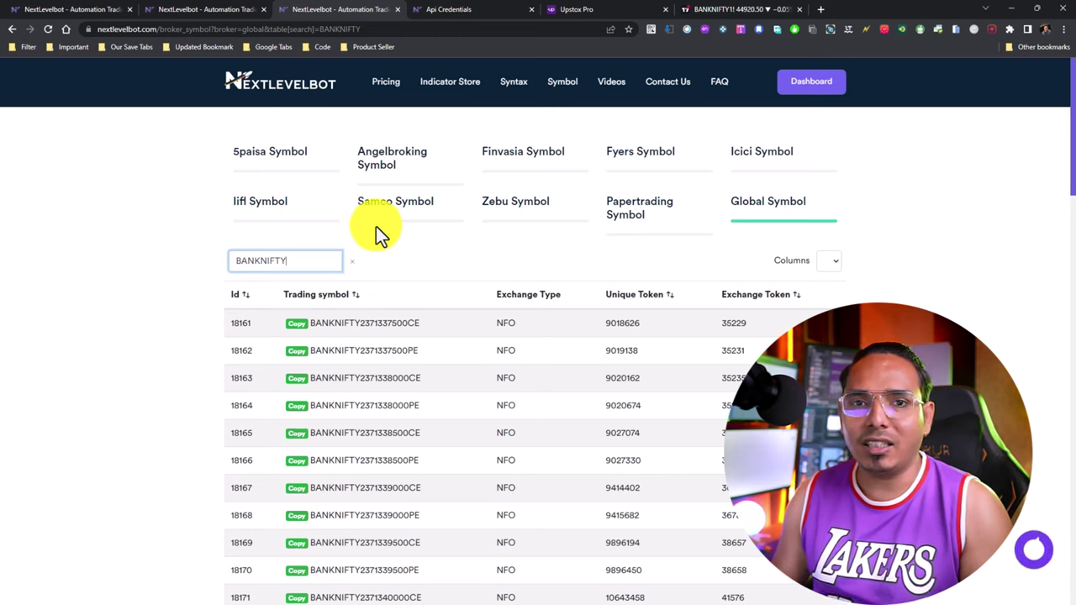
text(23)
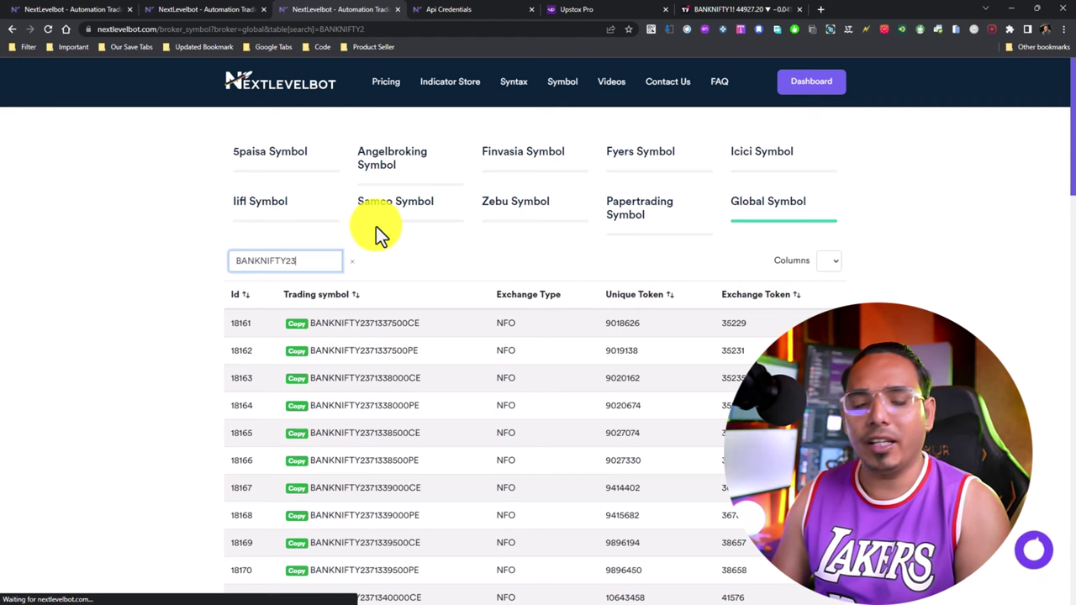
text(713)
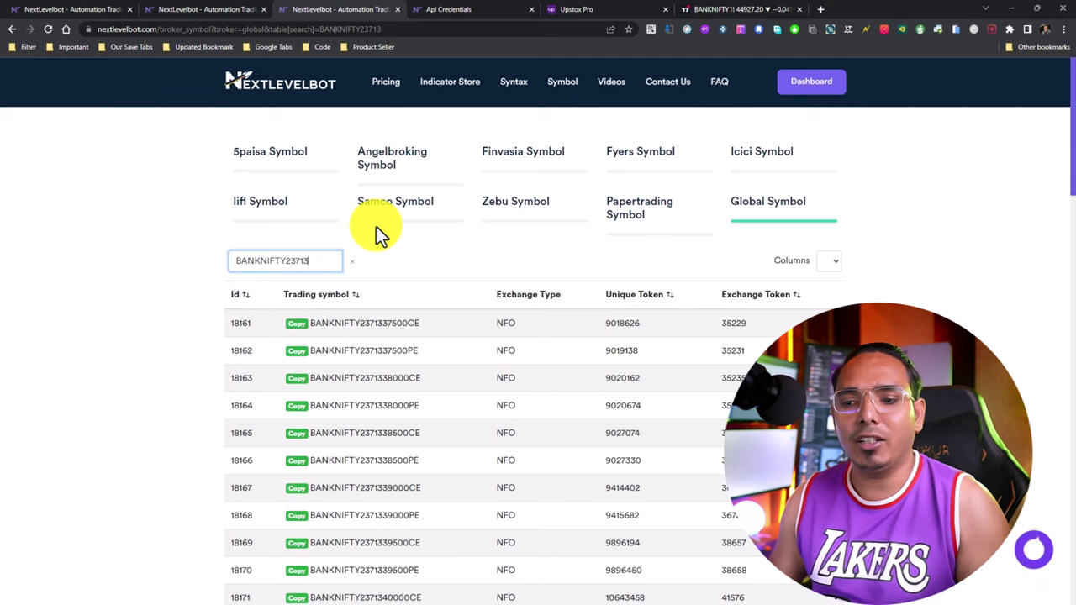
drag(315, 326, 389, 327)
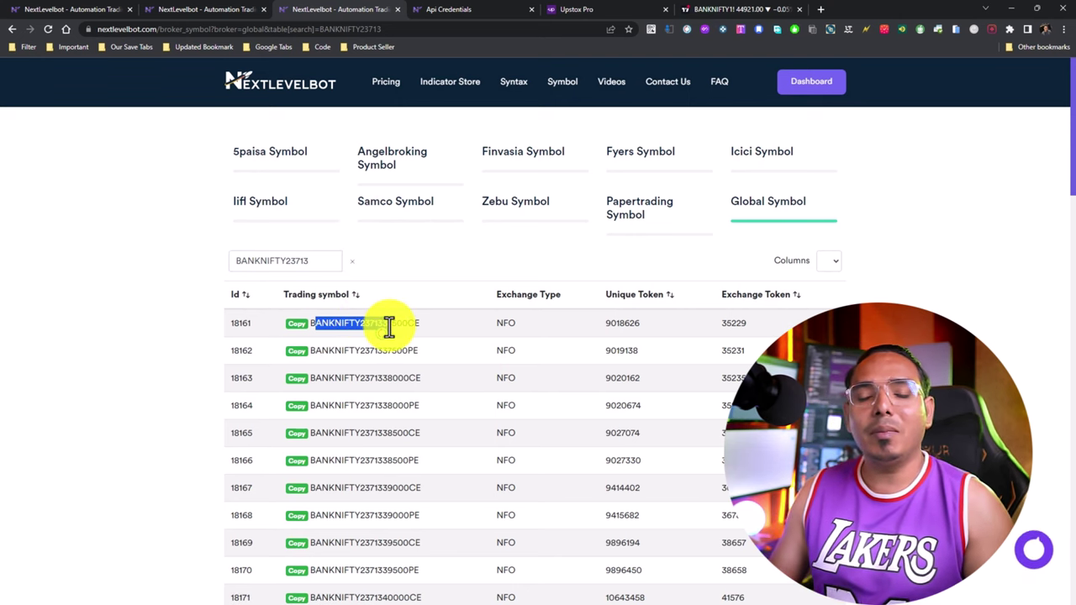
Change the symbol search to BANKNIFTY23JUL to view the monthly expiry symbols
click(309, 261)
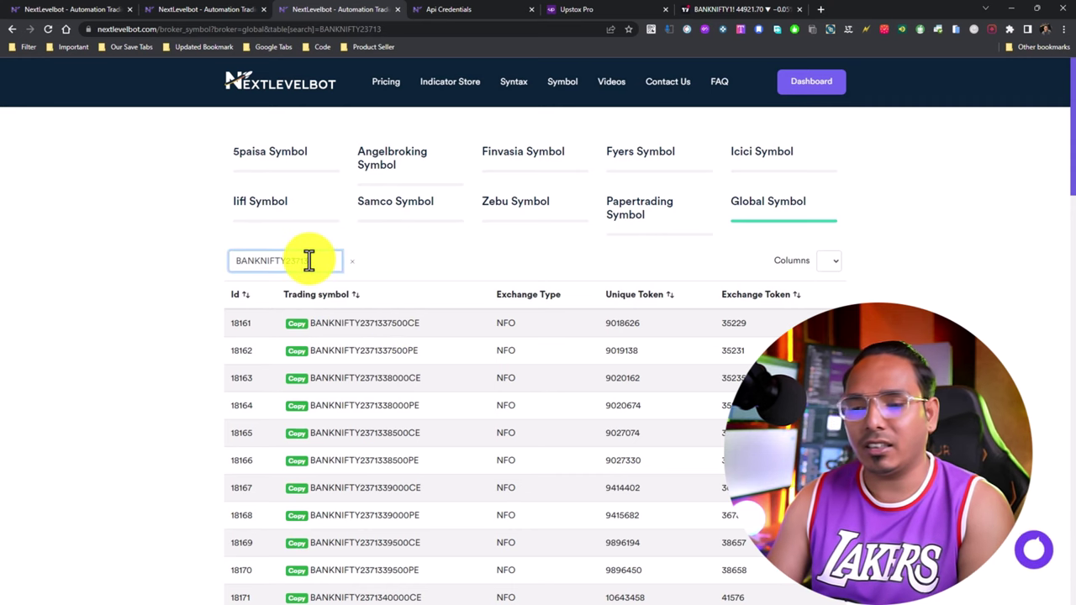
key(BackSpace)
key(BackSpace)
key(BackSpace)
text(J)
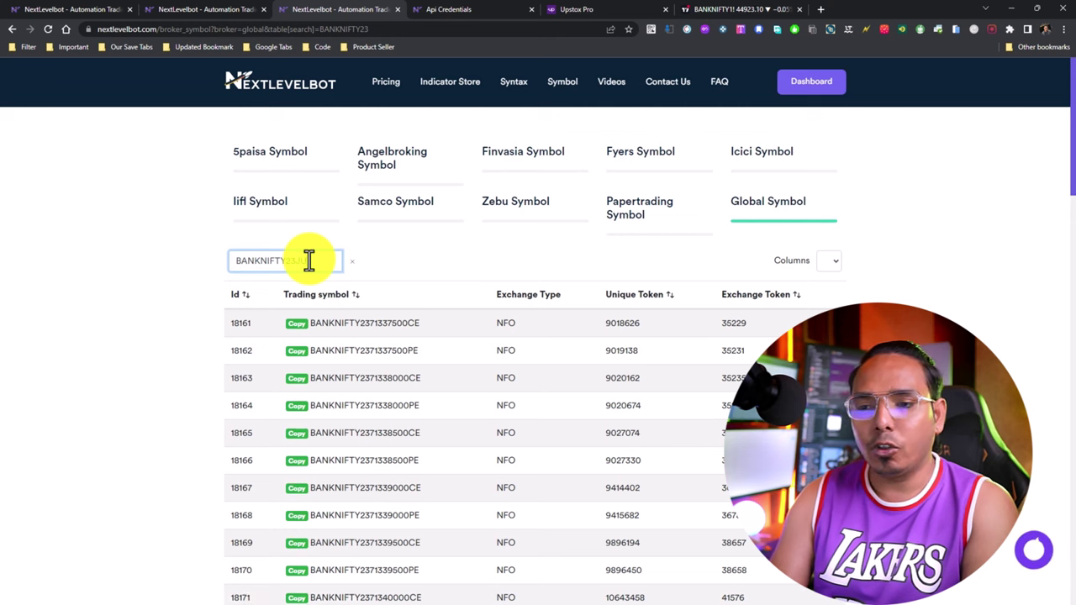
text(UL)
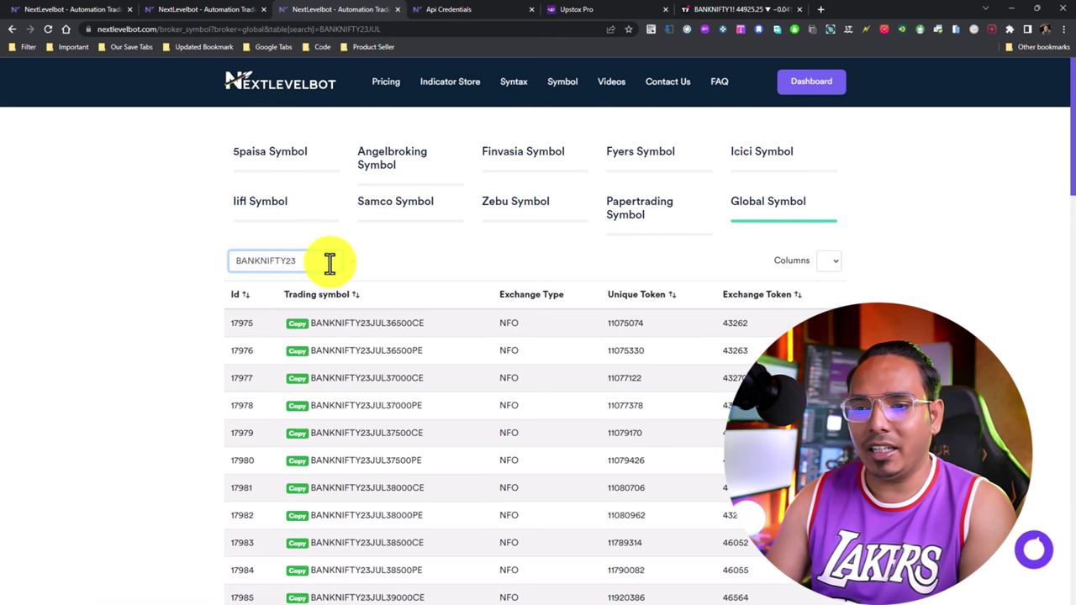
Search for BANKNIFTY23713 and copy that prefix from the first trading symbol in the list
text(7)
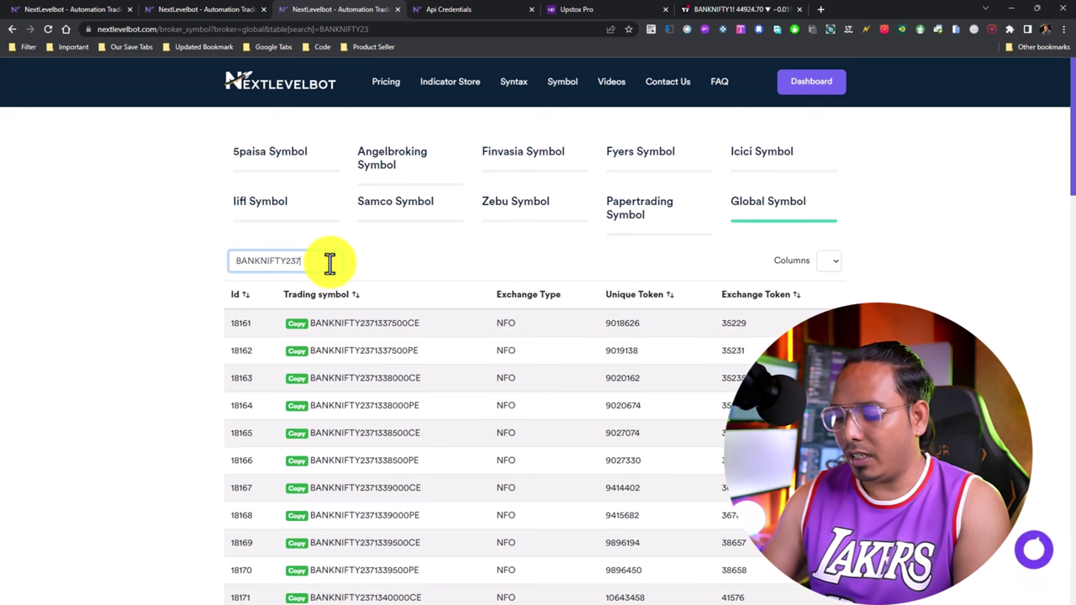
text(13)
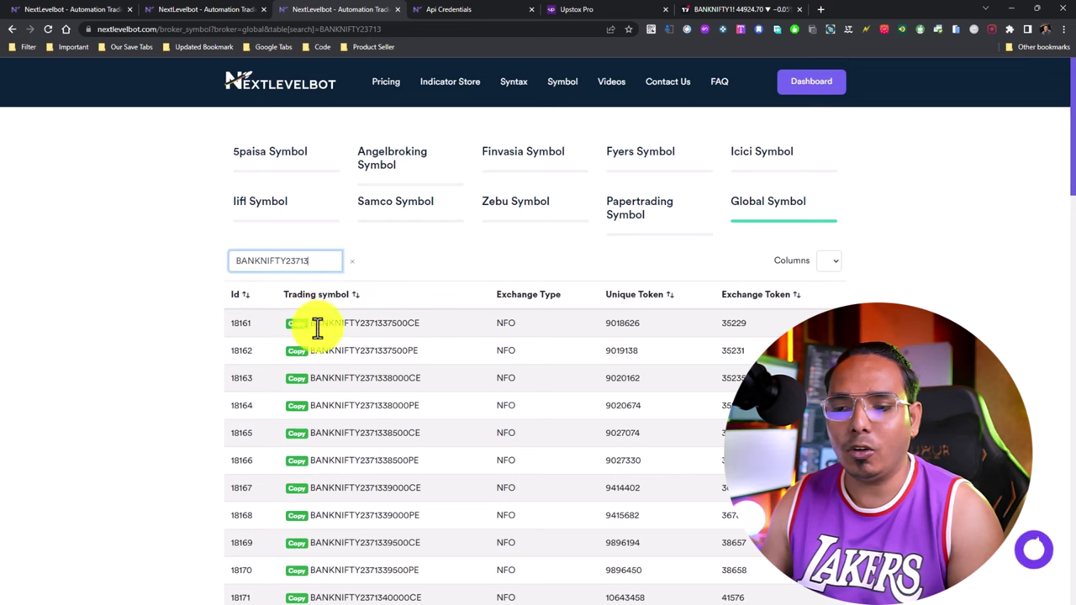
drag(310, 322, 383, 323)
key(ctrl+c)
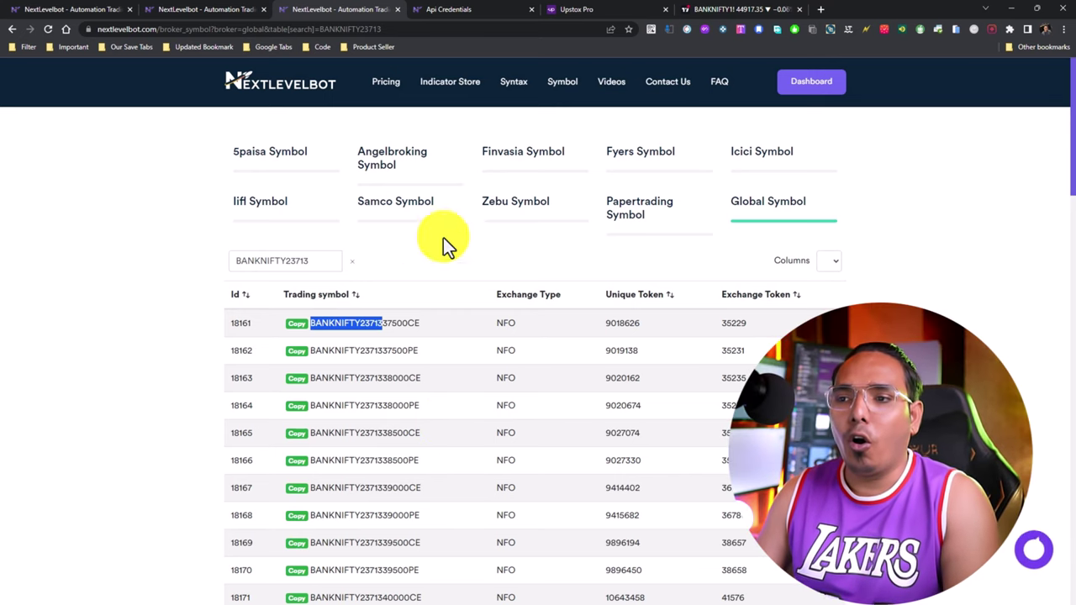
click(448, 10)
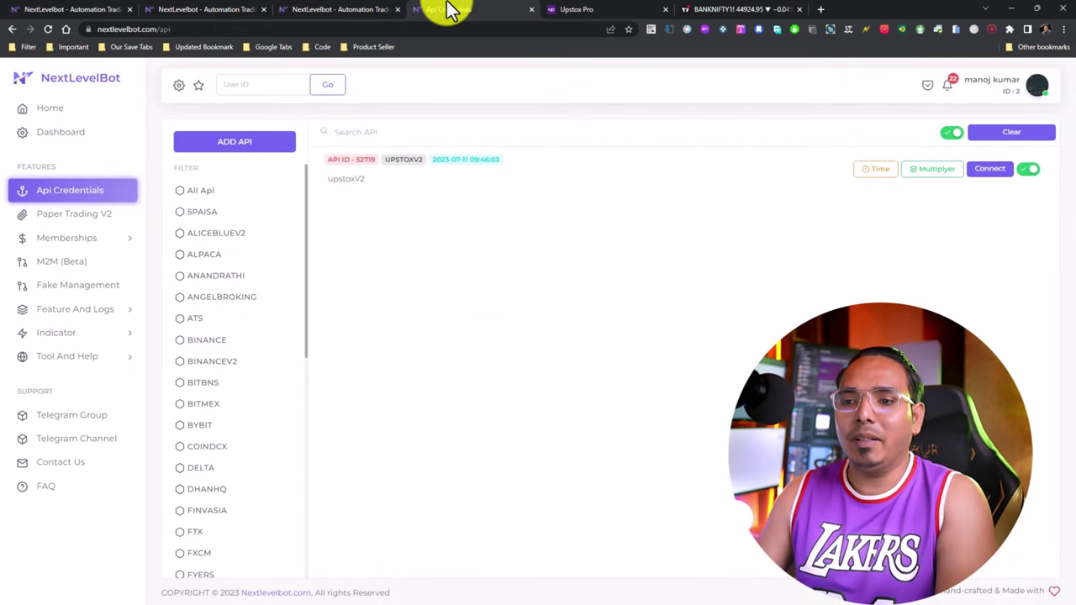
click(321, 9)
click(239, 10)
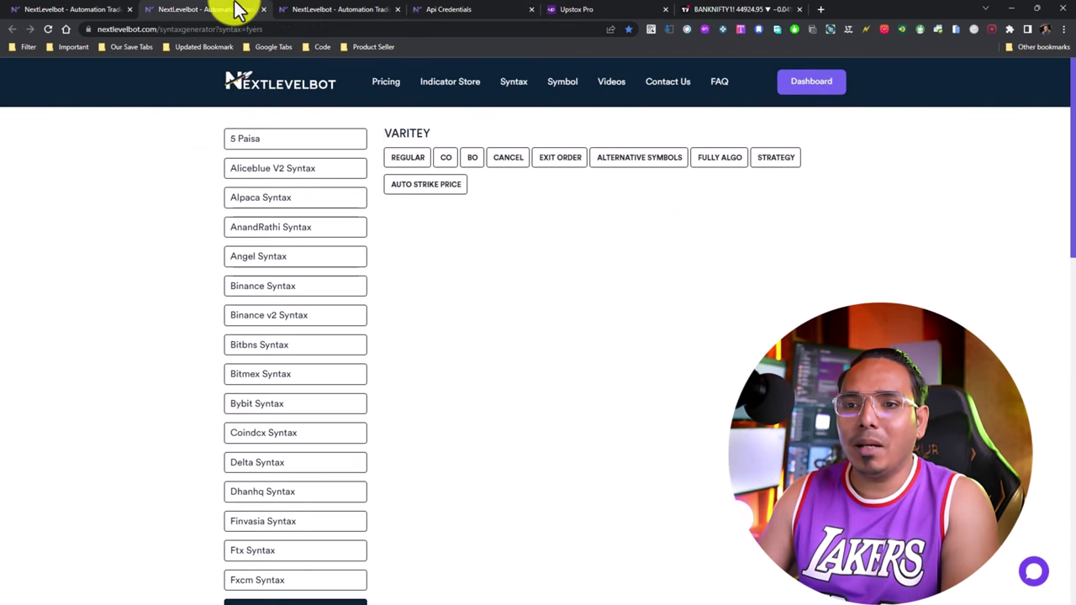
click(514, 10)
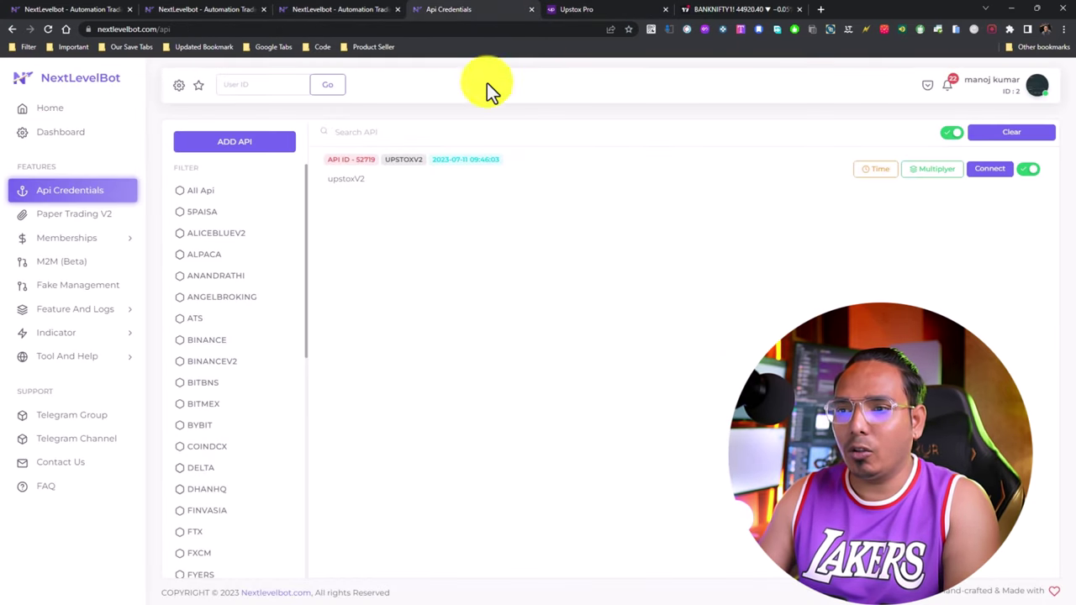
click(82, 359)
click(74, 10)
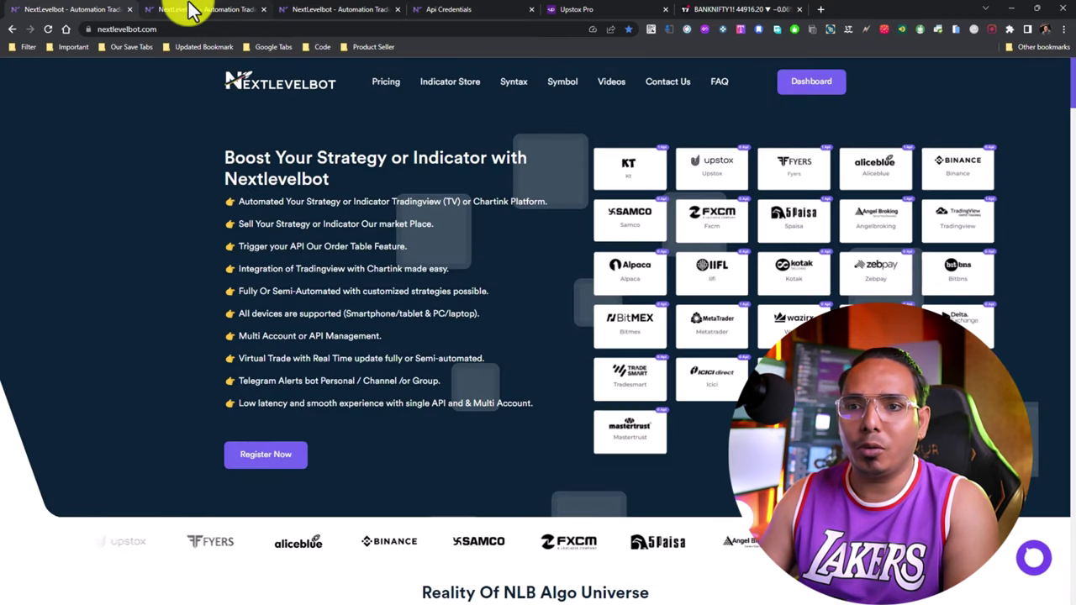
click(192, 10)
click(111, 11)
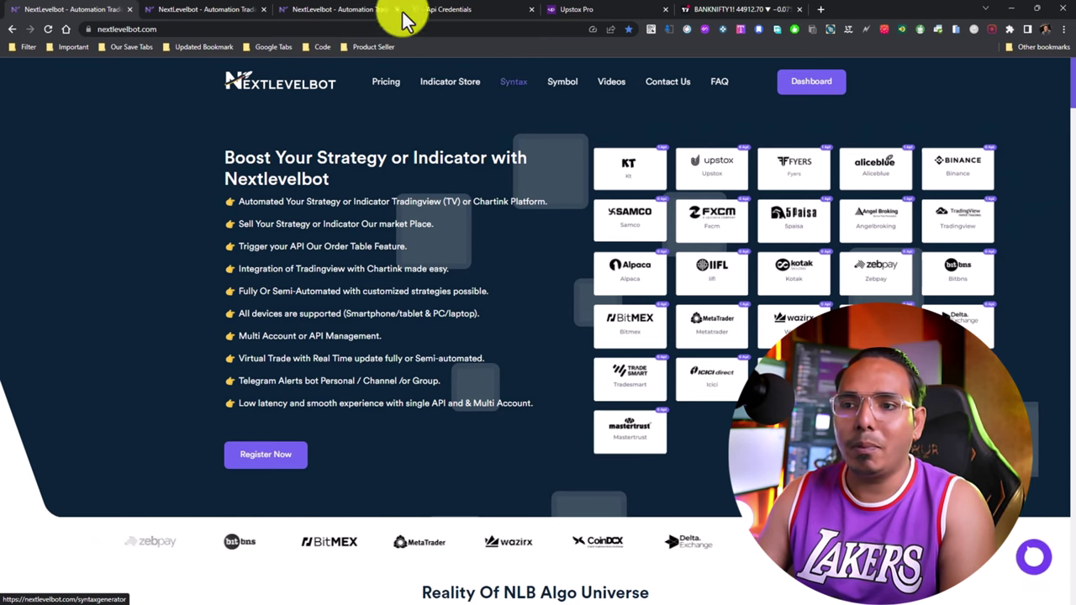
click(353, 10)
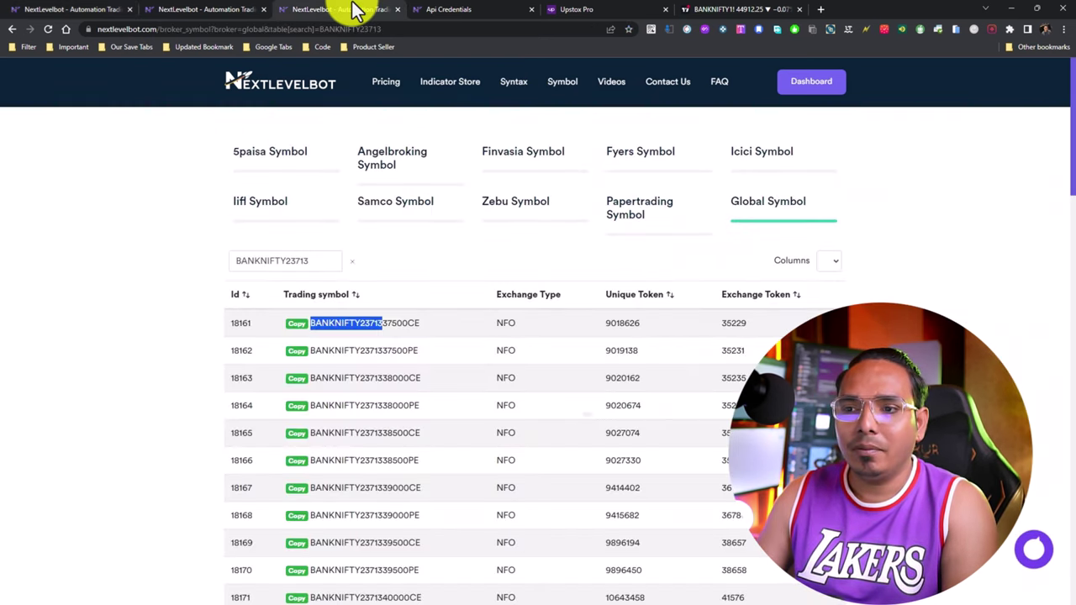
Open the Upstoxv2 Syntax in the syntax generator
click(225, 9)
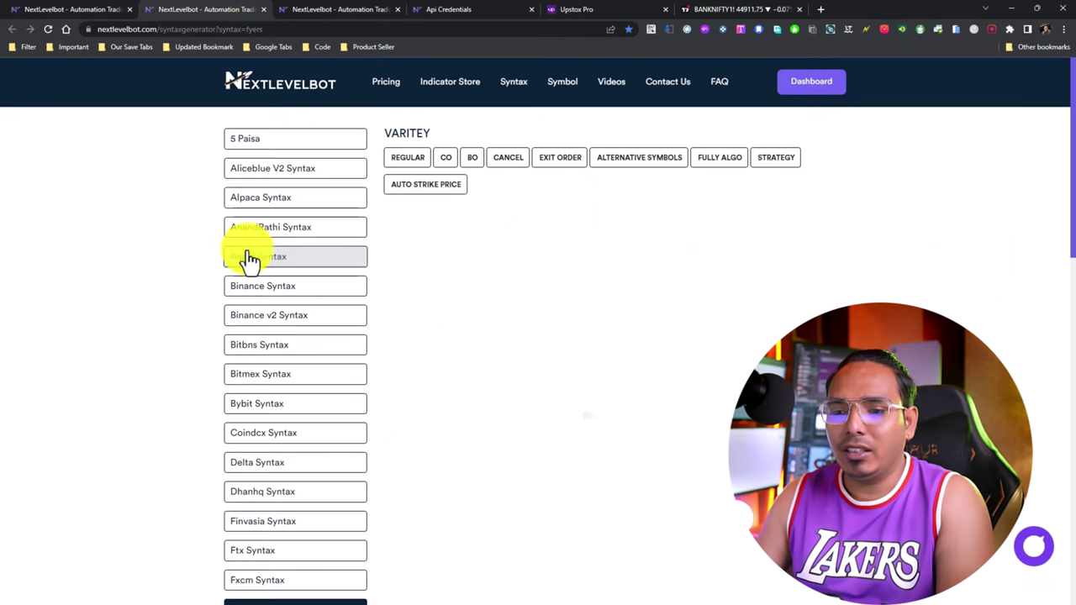
scroll(252, 278, down, 2)
scroll(281, 454, down, 2)
scroll(289, 412, down, 3)
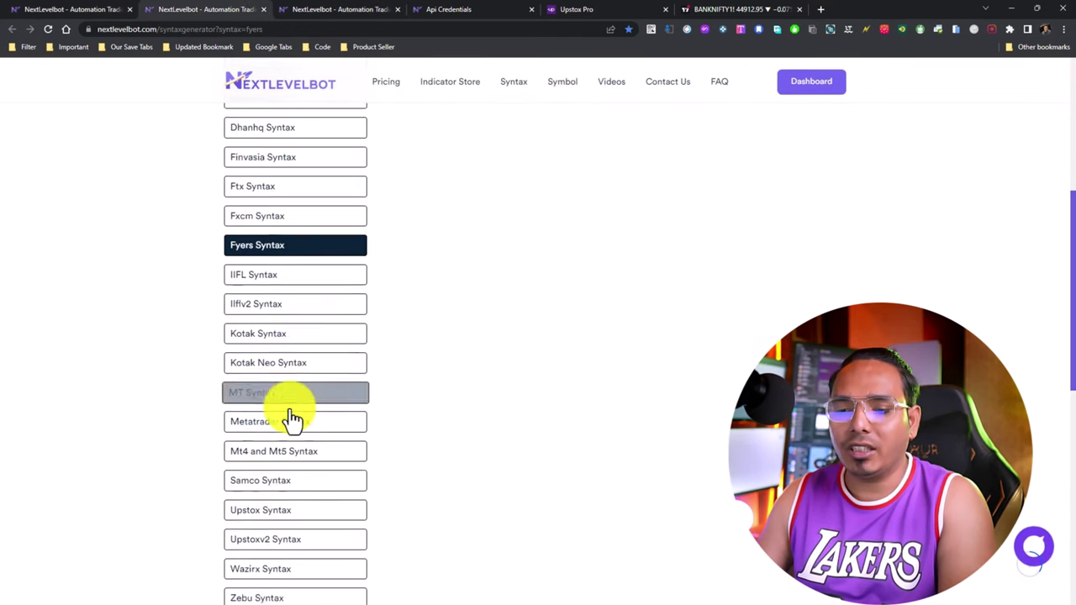
scroll(290, 410, up, 3)
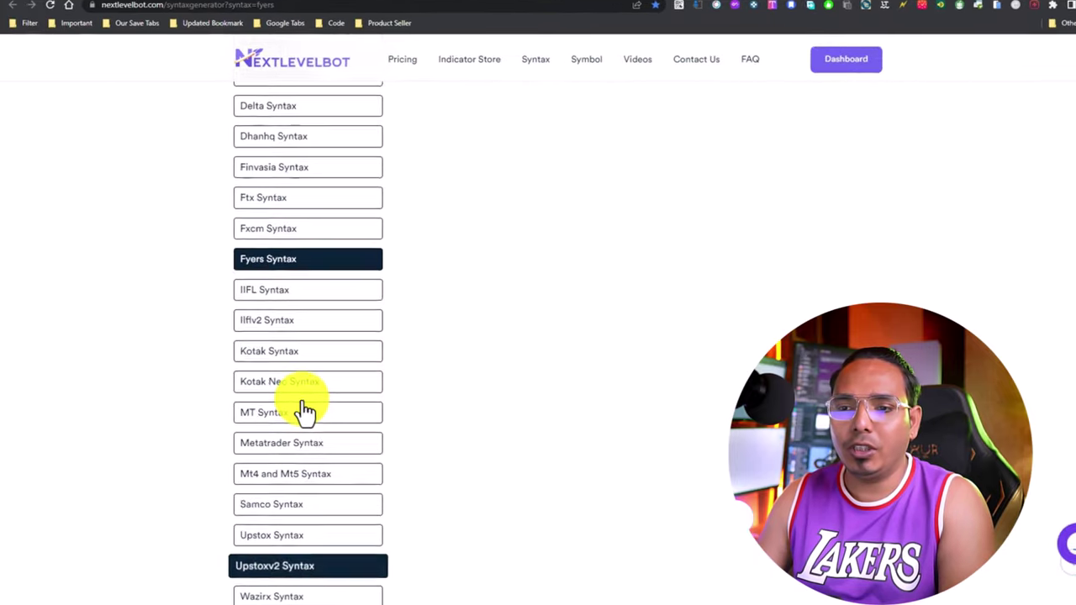
scroll(306, 412, down, 3)
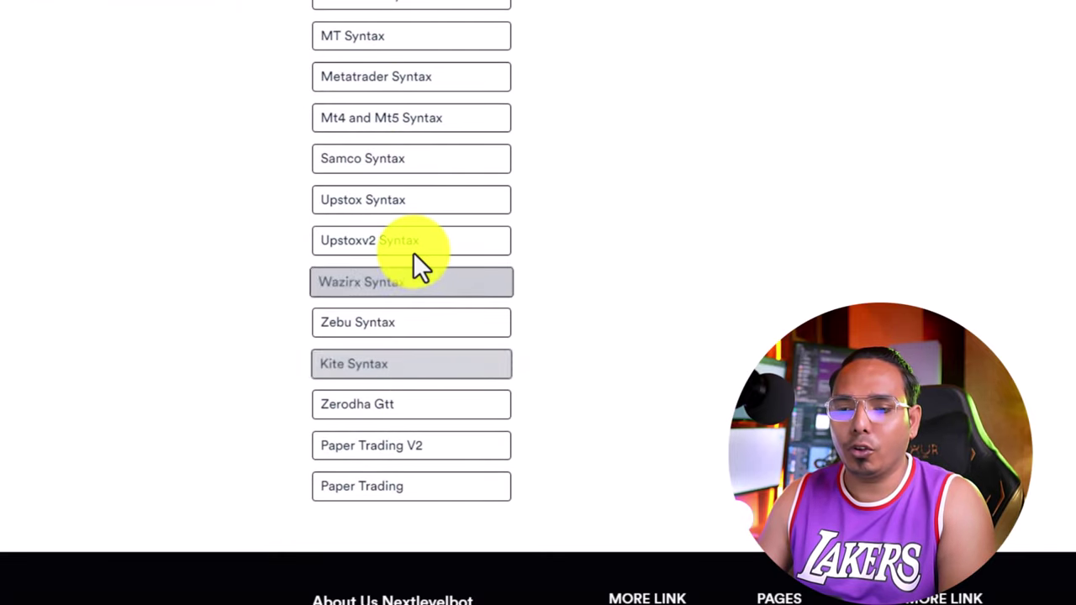
click(413, 253)
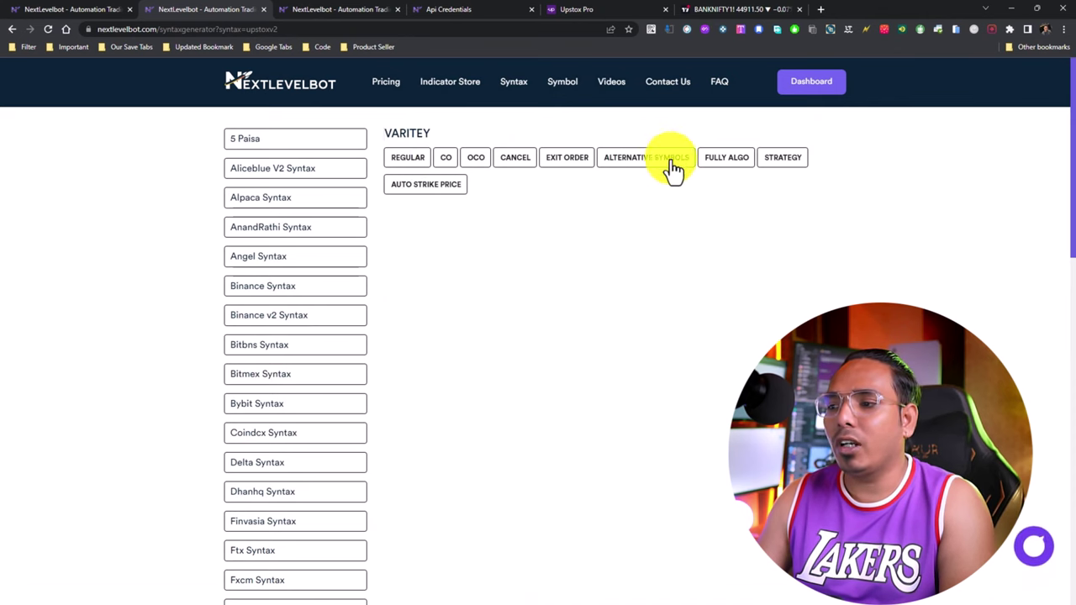
Choose the Auto Strike Price variety with a Regular order type, With Close and the CE option
click(435, 186)
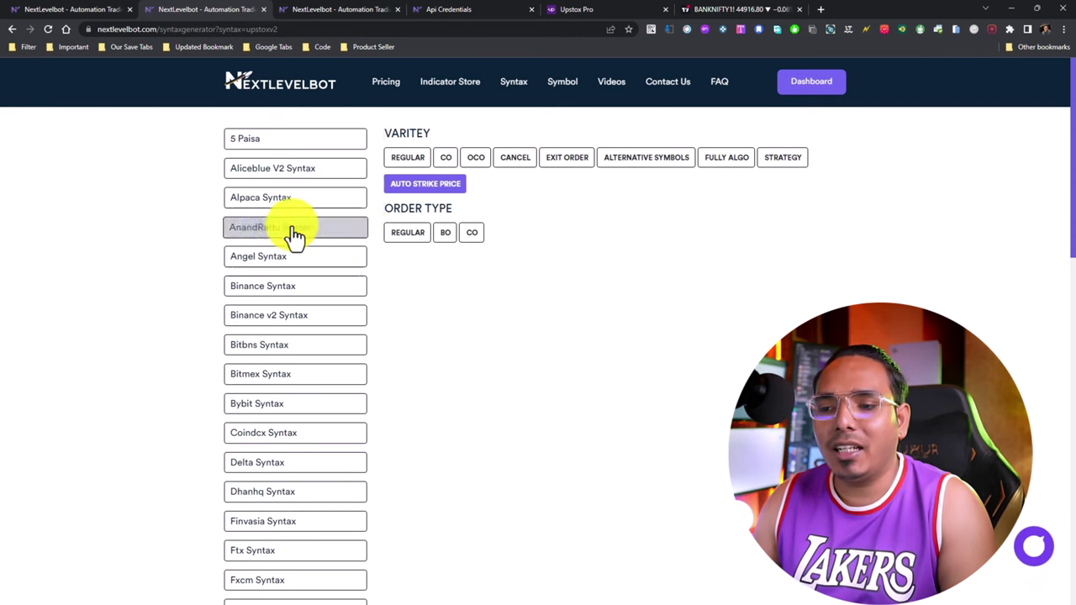
click(408, 234)
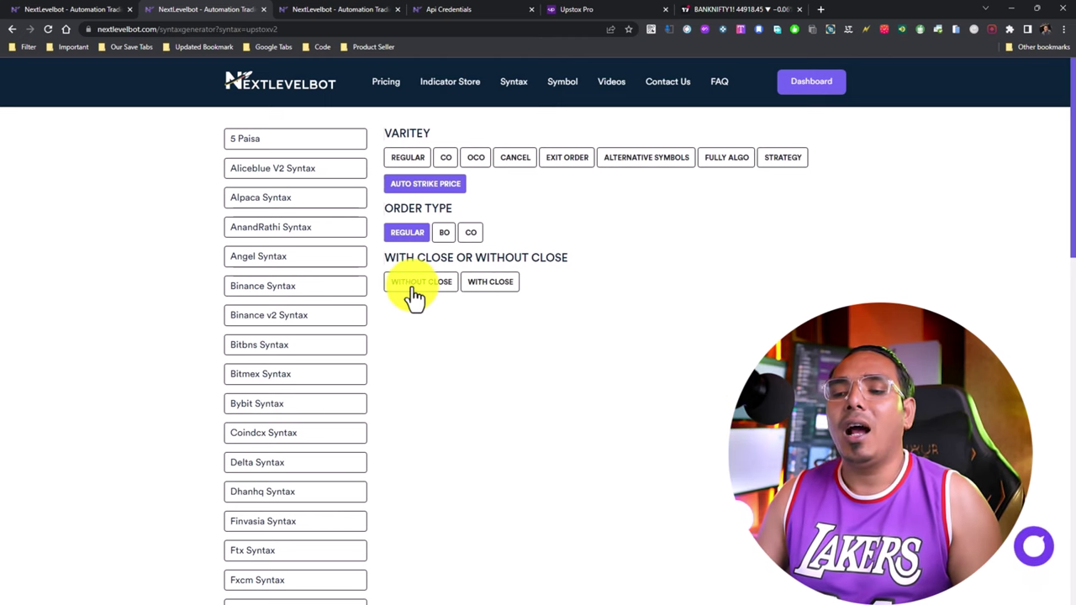
click(476, 285)
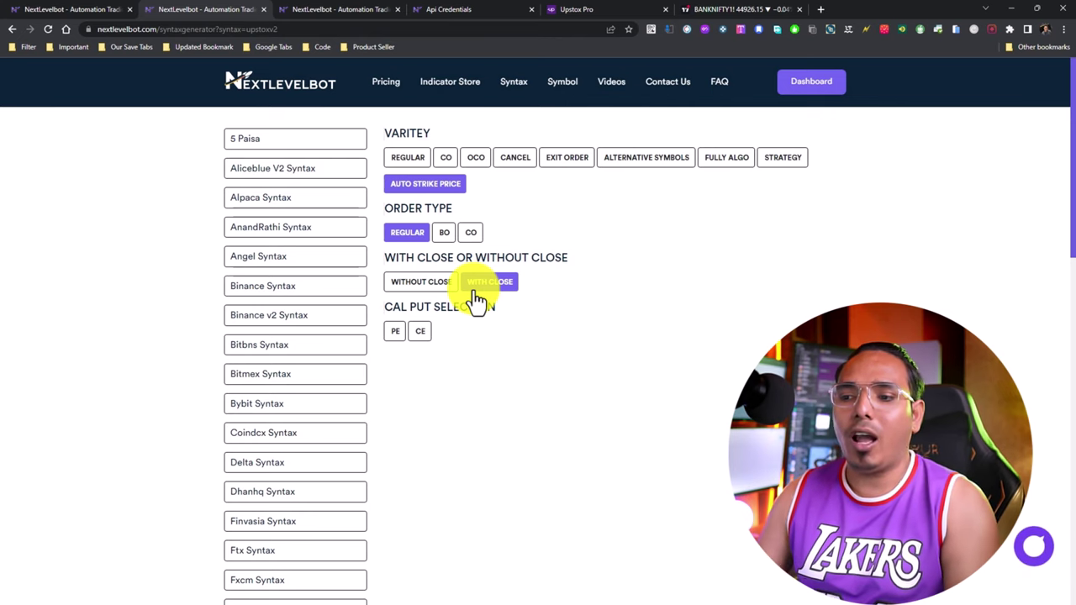
click(424, 332)
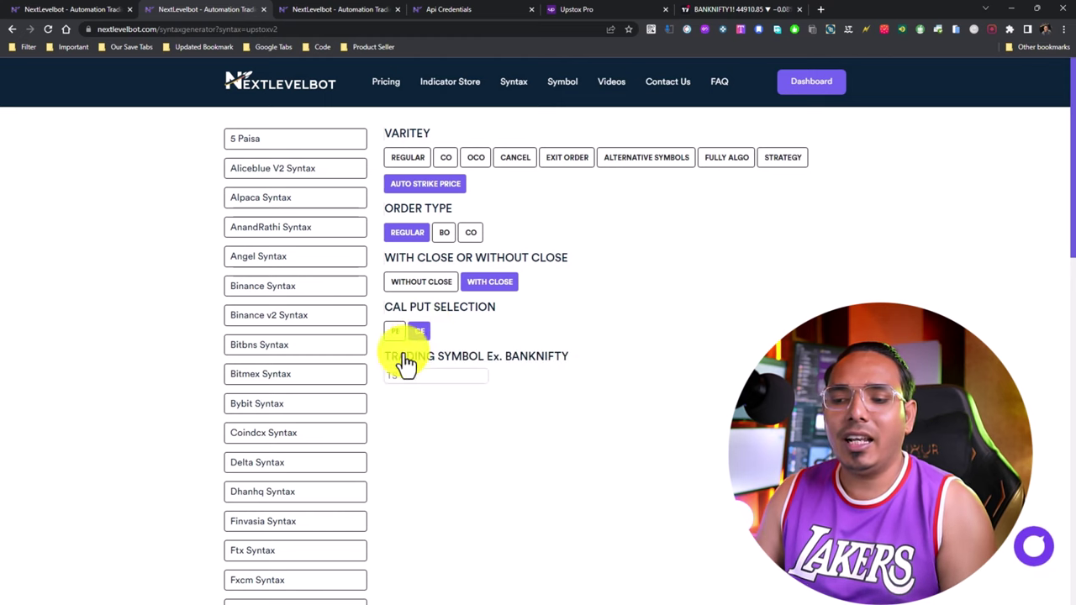
Paste BANKNIFTY23713 as the trading symbol and select NFO as the exchange
click(408, 375)
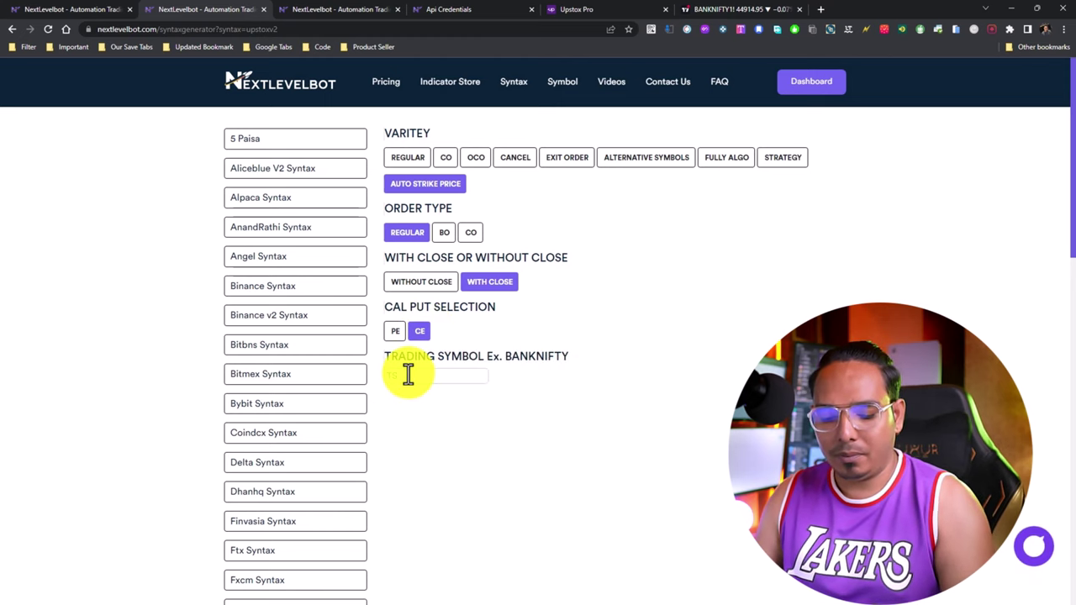
key(ctrl+v)
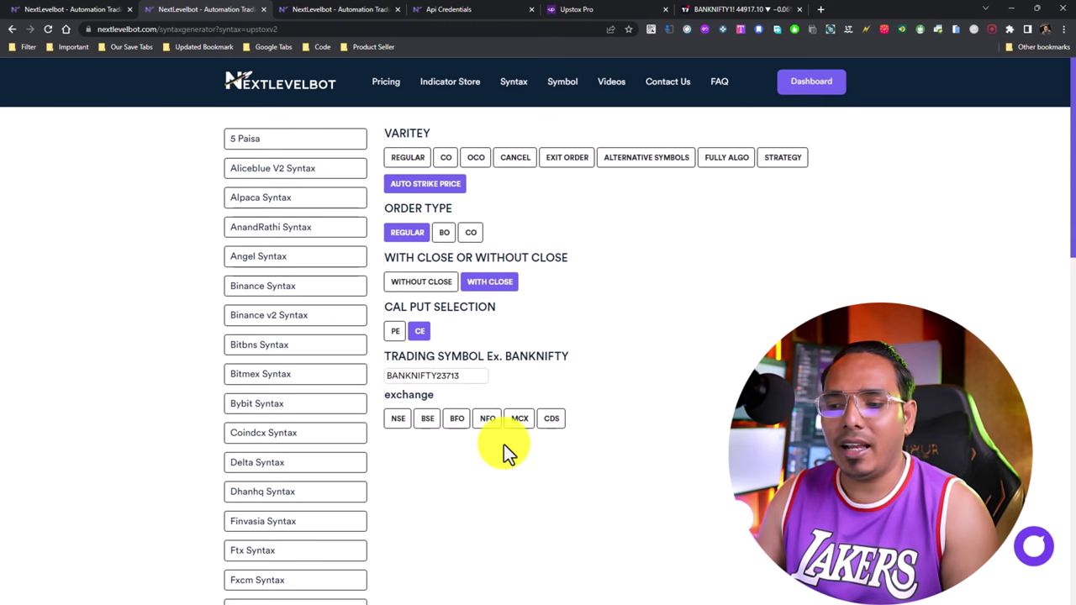
click(489, 419)
Set the quantity to 25 with transaction type Buy, order type Market and product Intraday
scroll(421, 392, down, 2)
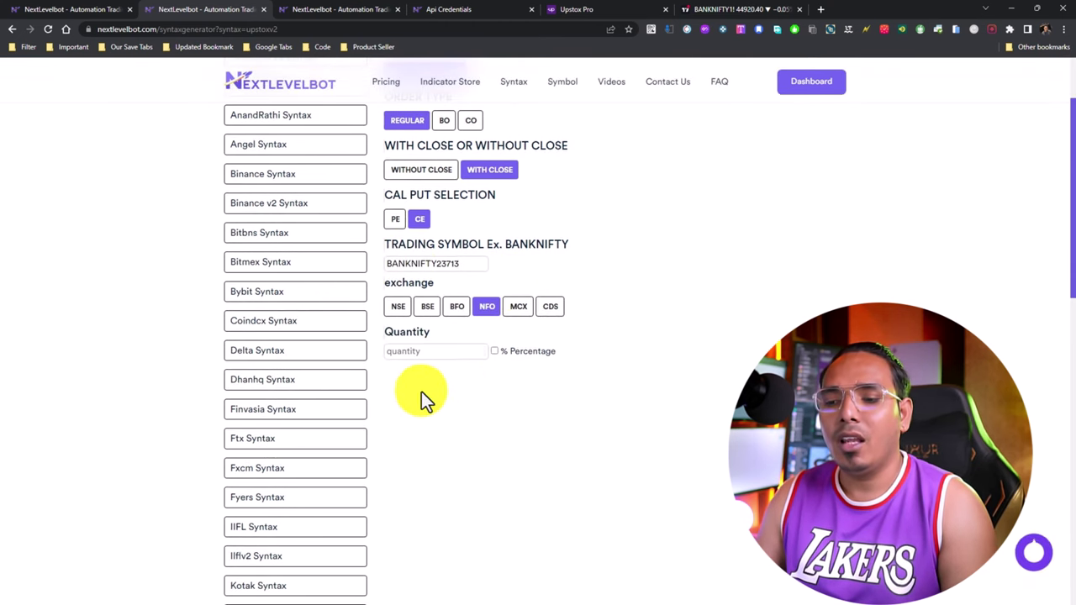
click(394, 351)
text(25)
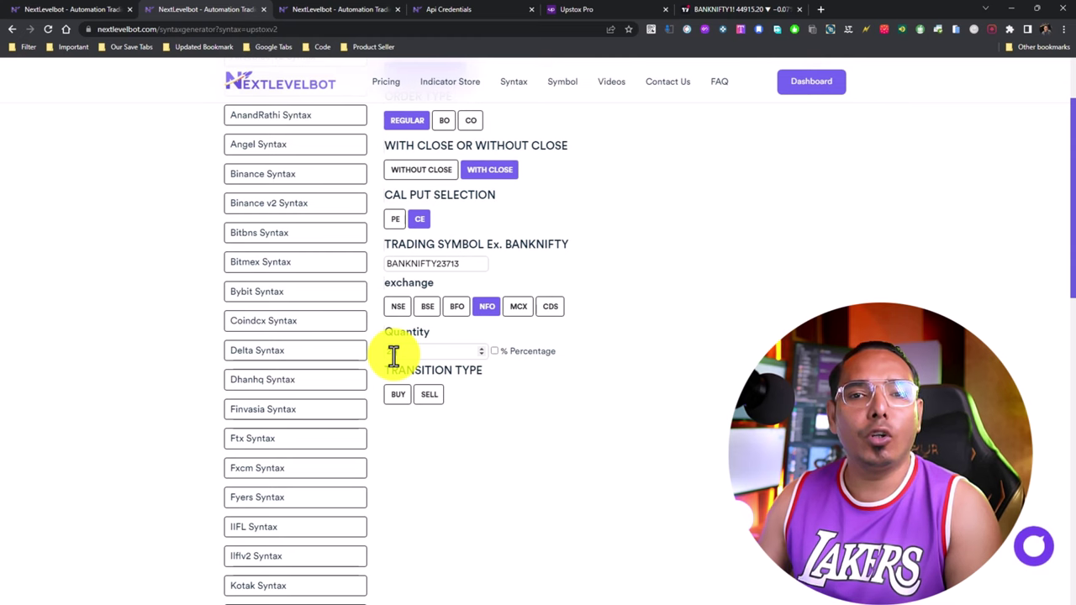
click(397, 394)
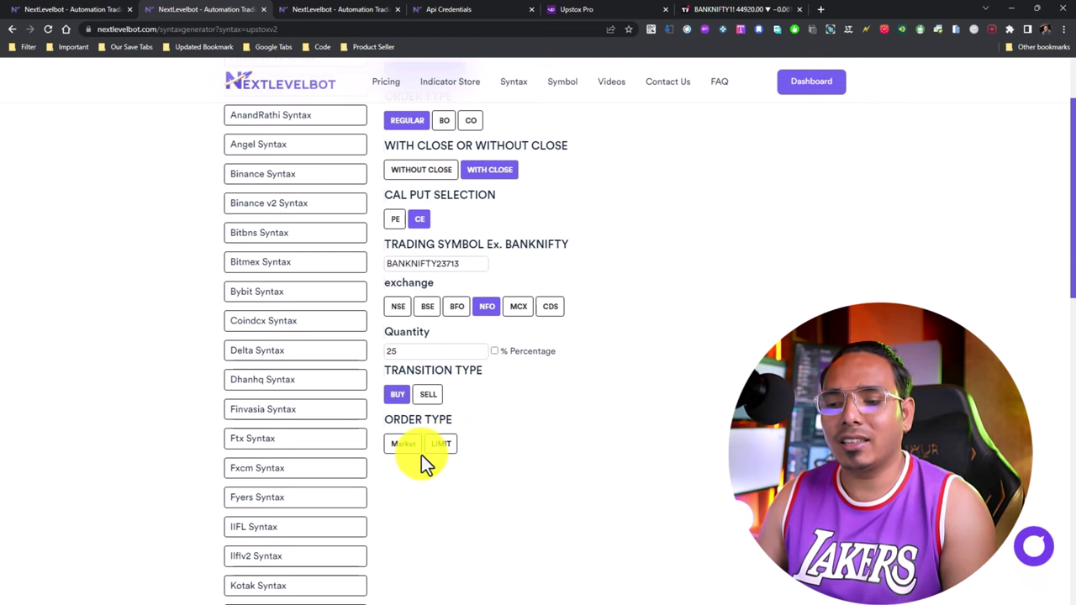
click(402, 444)
click(416, 500)
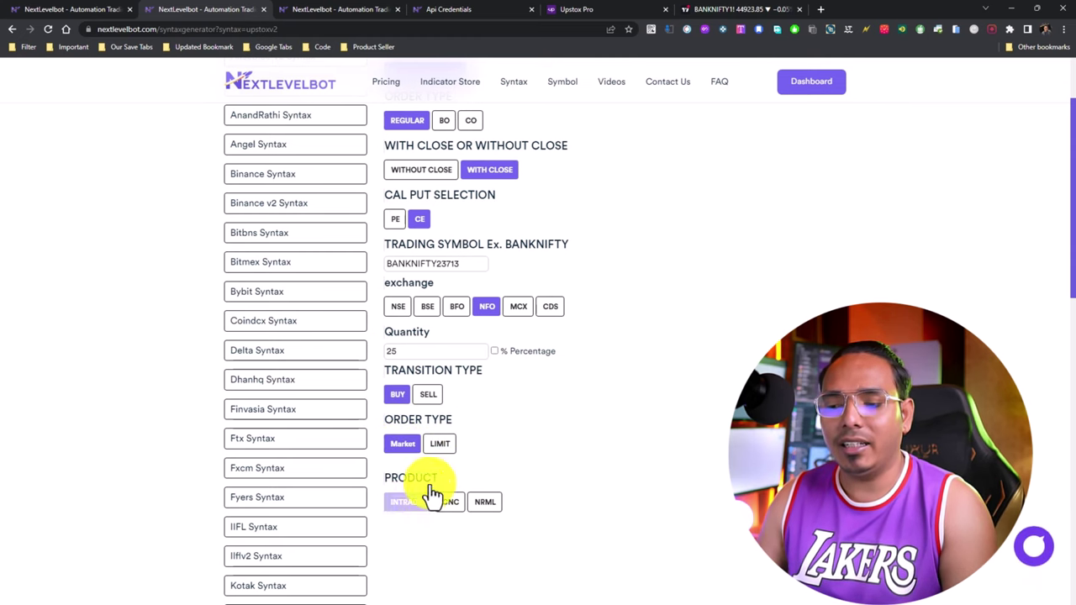
Set Near By to 100 and CAL to 0, and choose the minus sign
scroll(476, 372, down, 1)
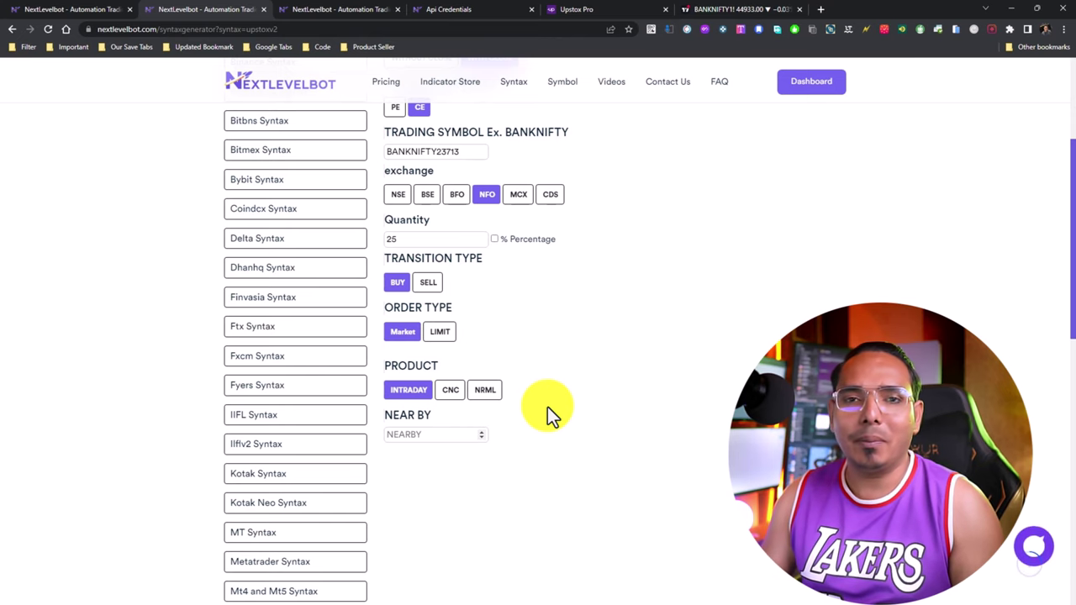
text(100)
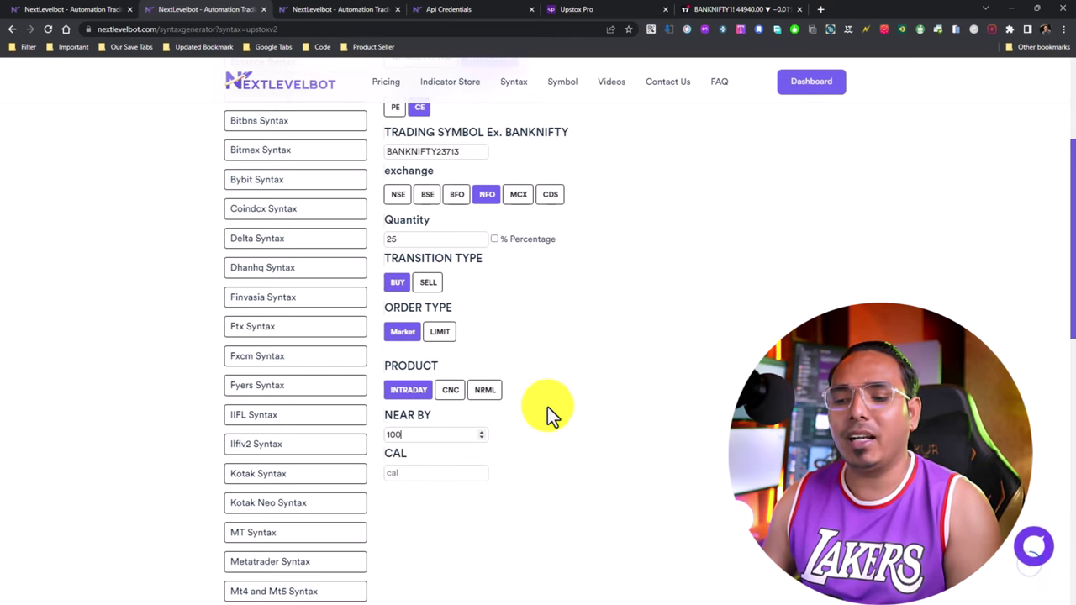
scroll(530, 386, down, 1)
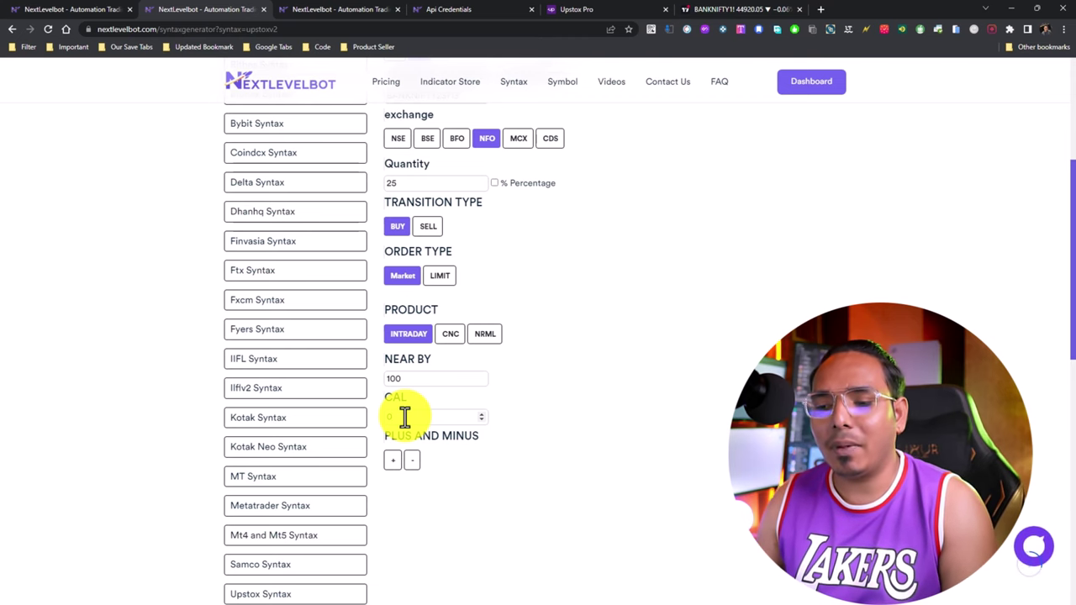
click(412, 460)
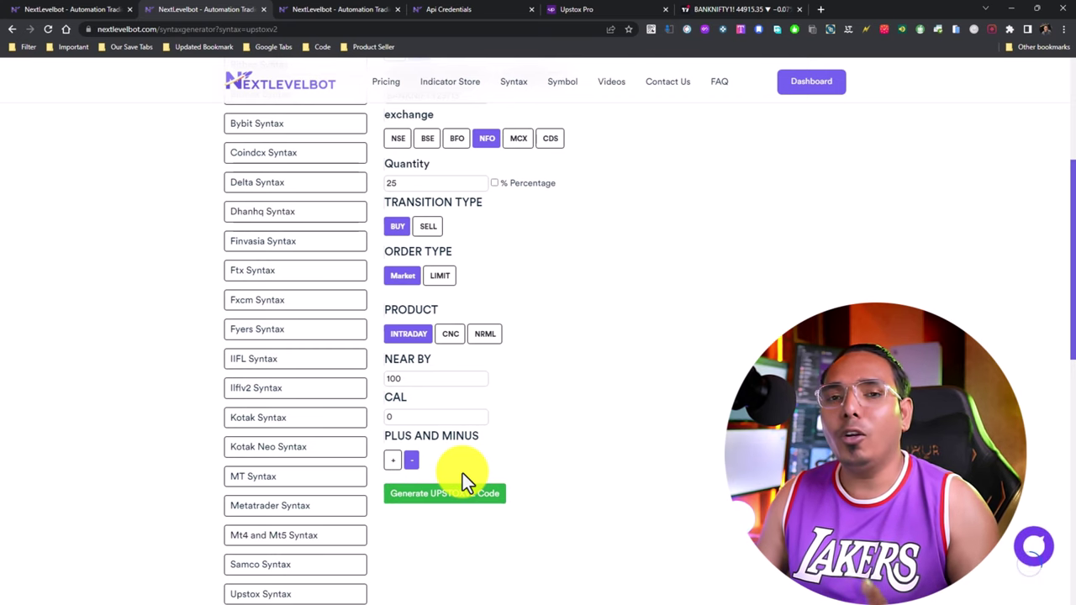
Try a CAL value of -1
click(408, 418)
text(-1)
scroll(412, 418, down, 2)
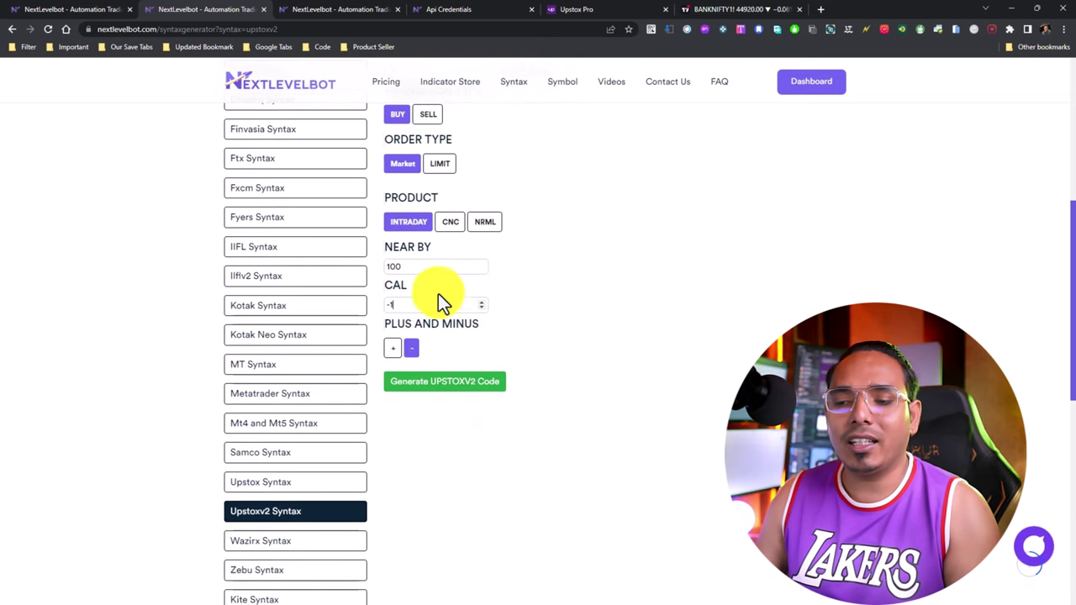
Set CAL to 0 with the minus sign and generate the Upstoxv2 code
click(416, 305)
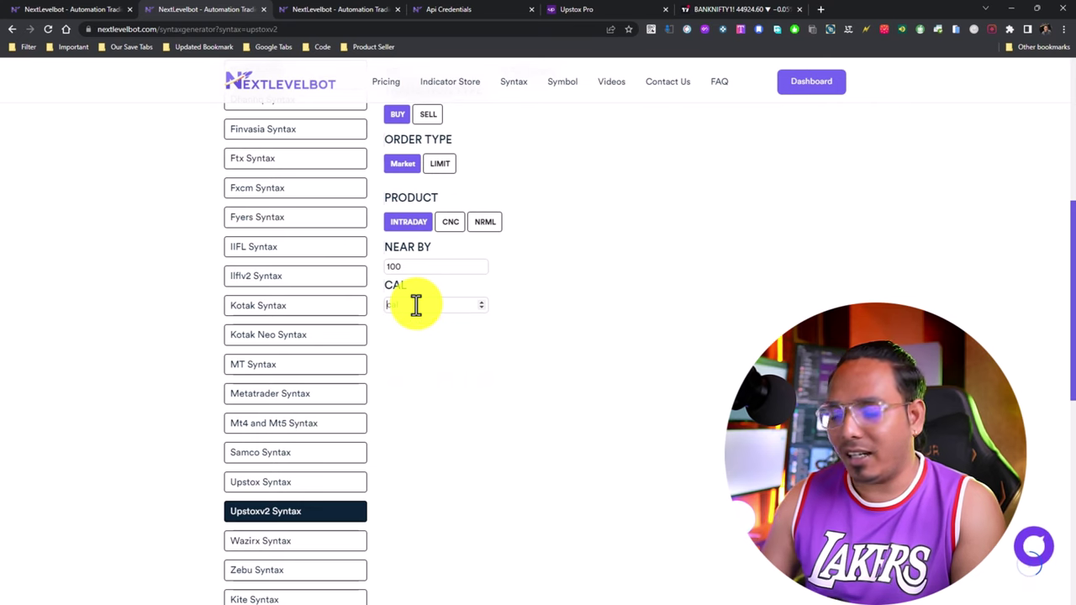
key(Escape)
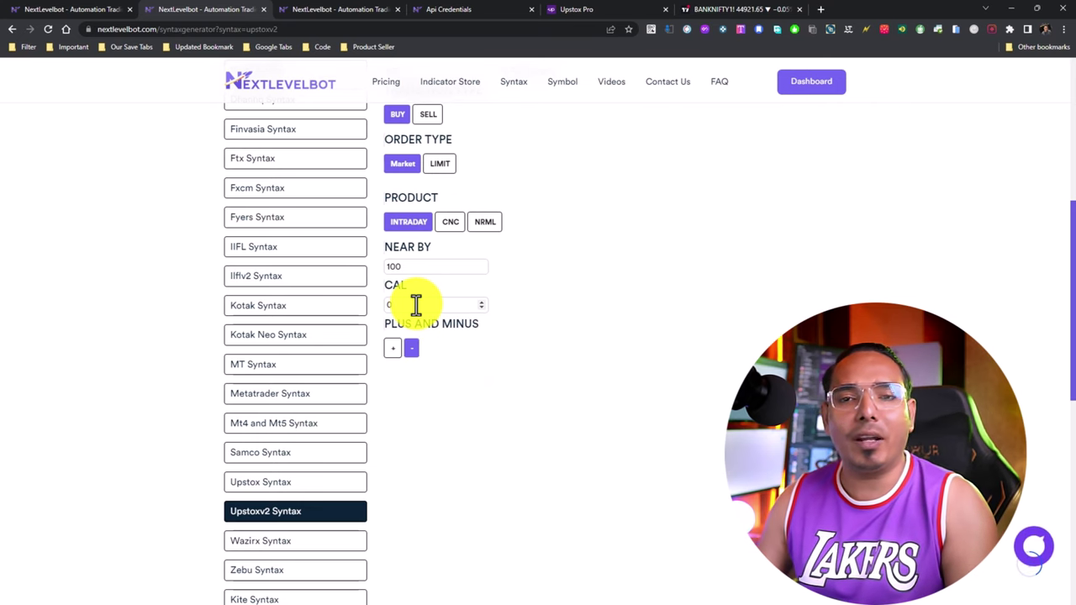
click(393, 350)
click(411, 349)
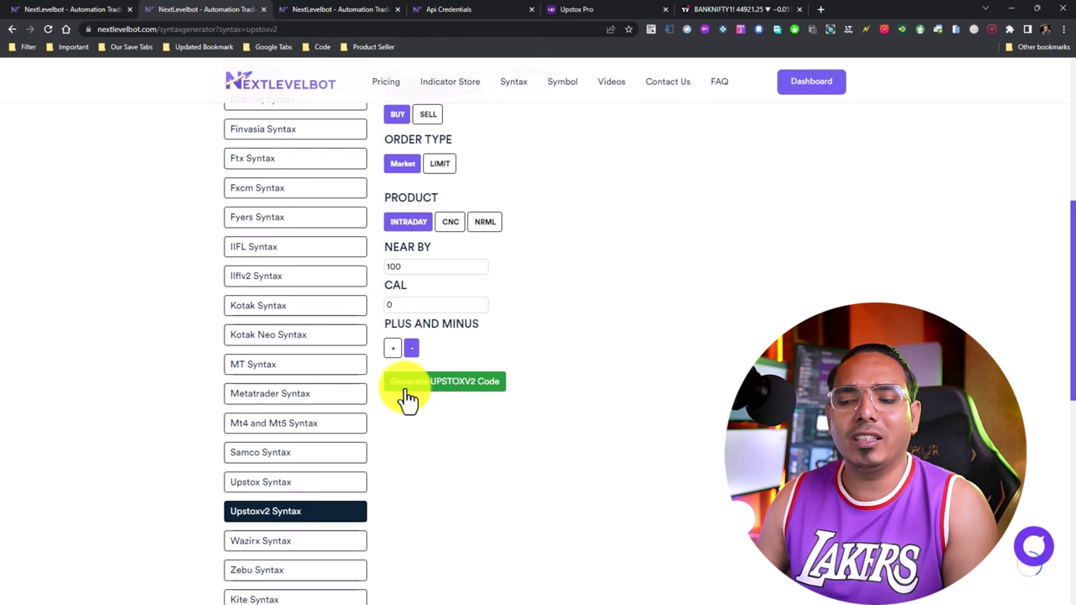
click(407, 389)
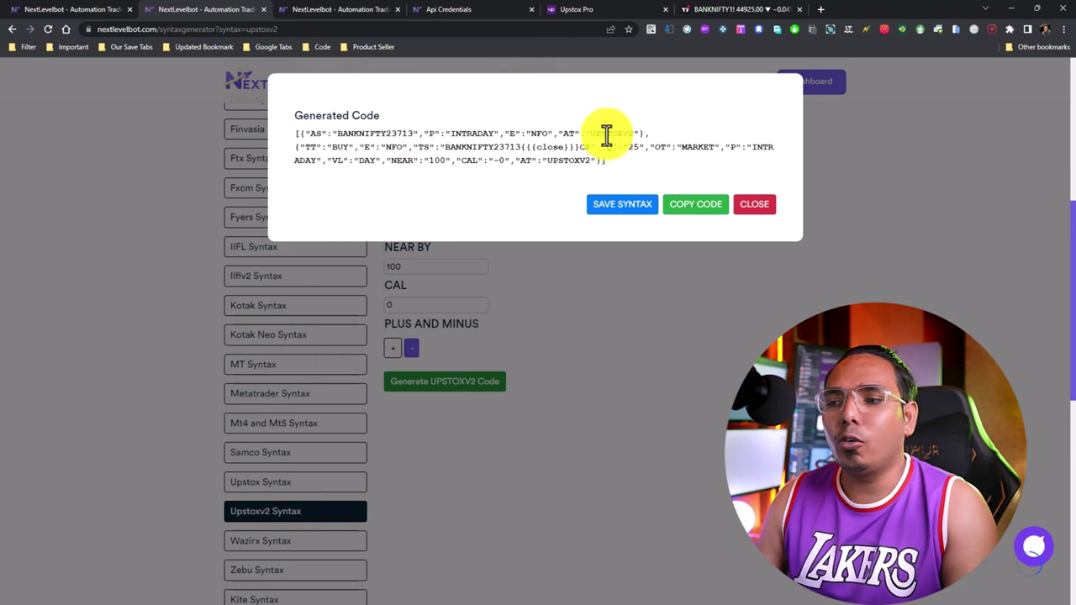
Highlight the AS exit part and the TT buy part of the generated code, and copy the full code
drag(608, 166, 286, 137)
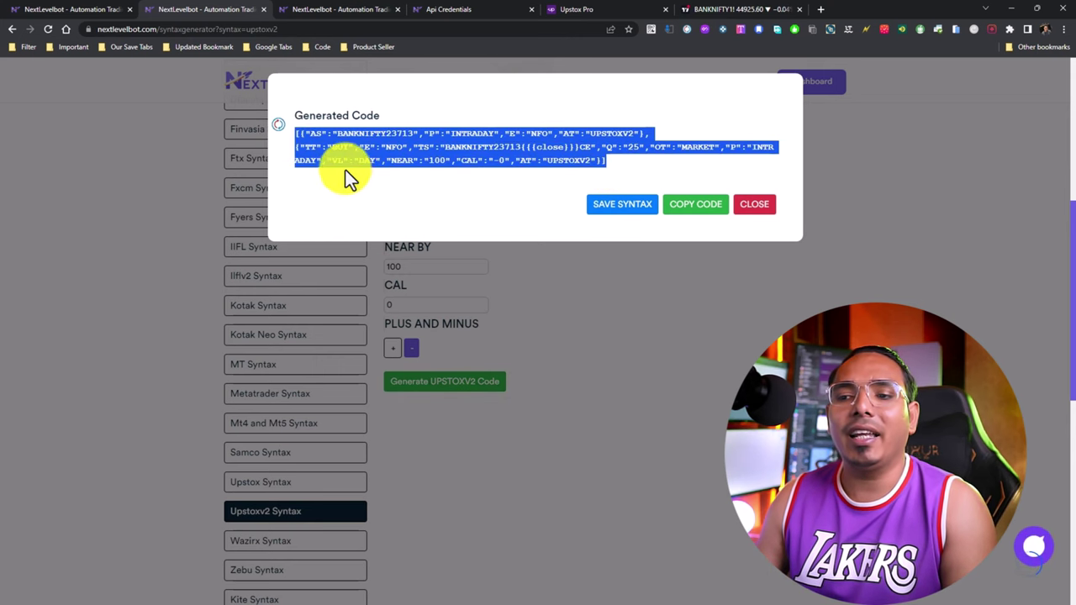
click(505, 120)
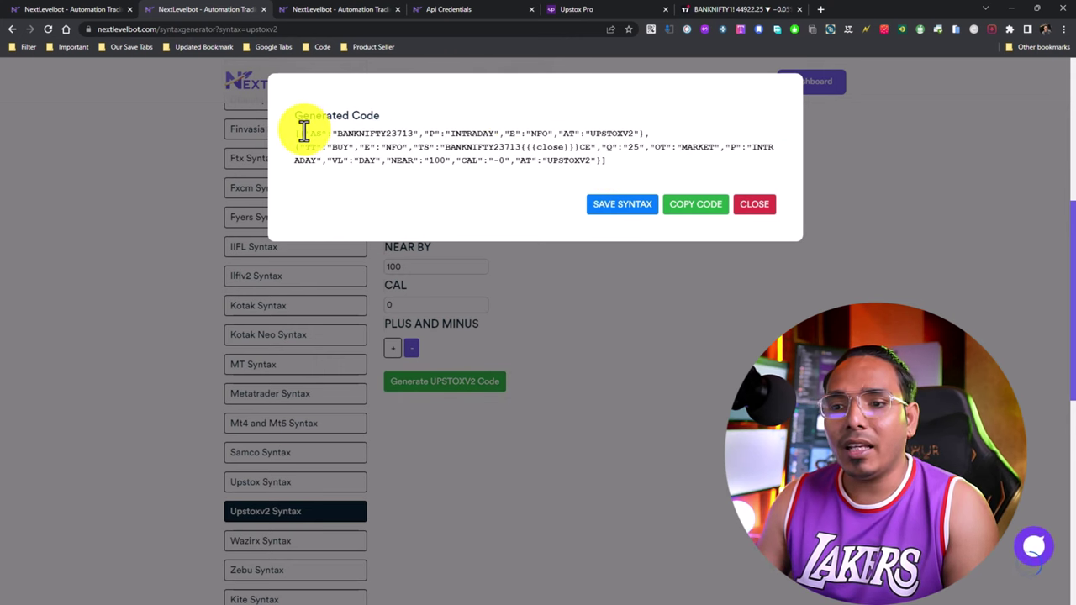
drag(303, 131, 423, 133)
drag(579, 132, 290, 141)
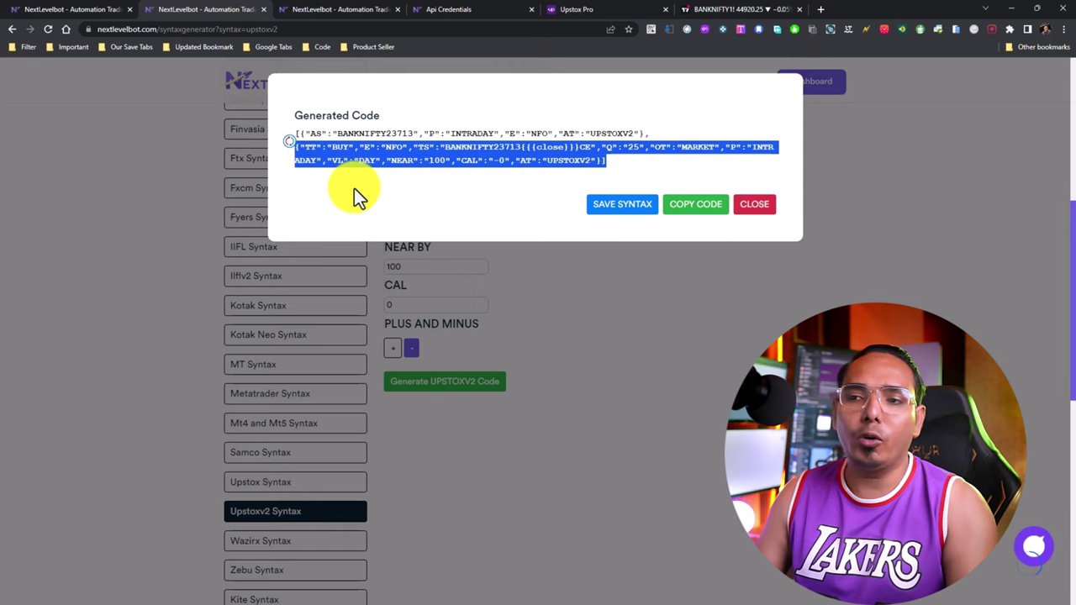
click(679, 208)
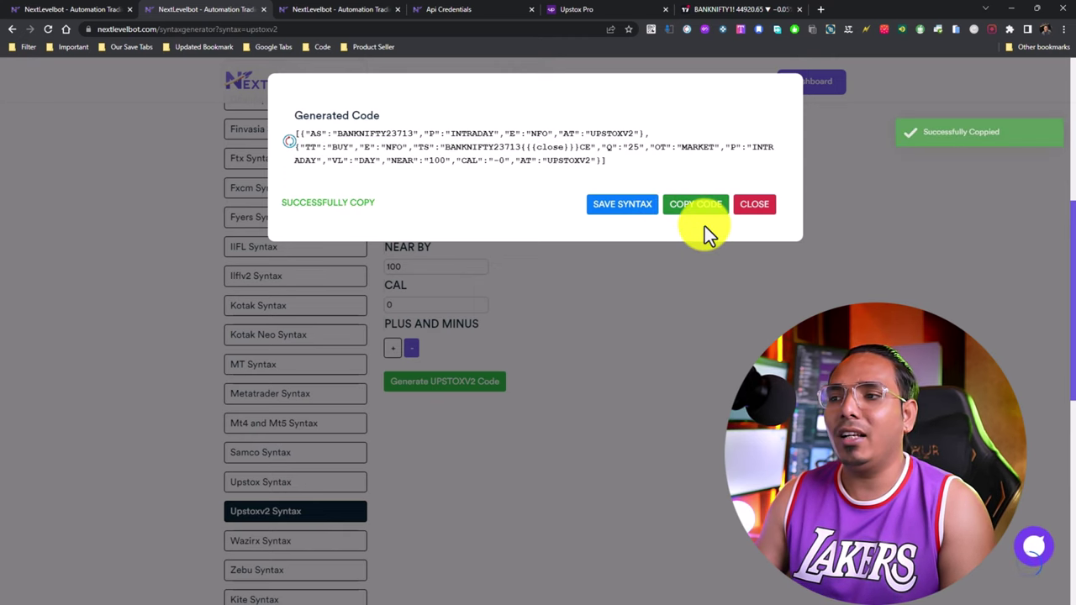
Switch to the TradingView BANKNIFTY futures chart and place a horizontal line at about 45317.85
click(740, 9)
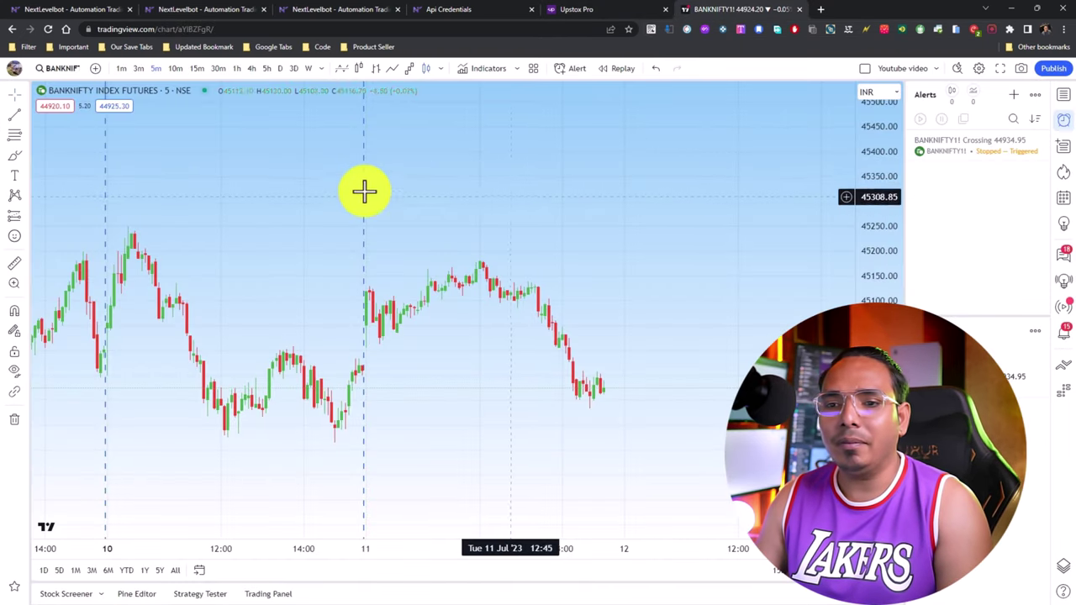
click(28, 128)
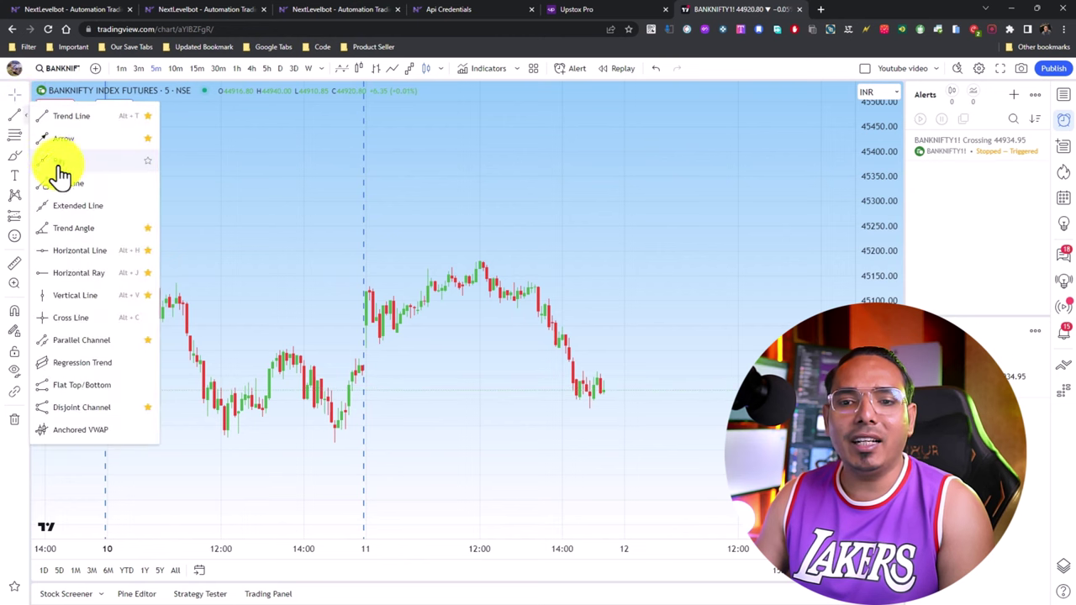
click(72, 271)
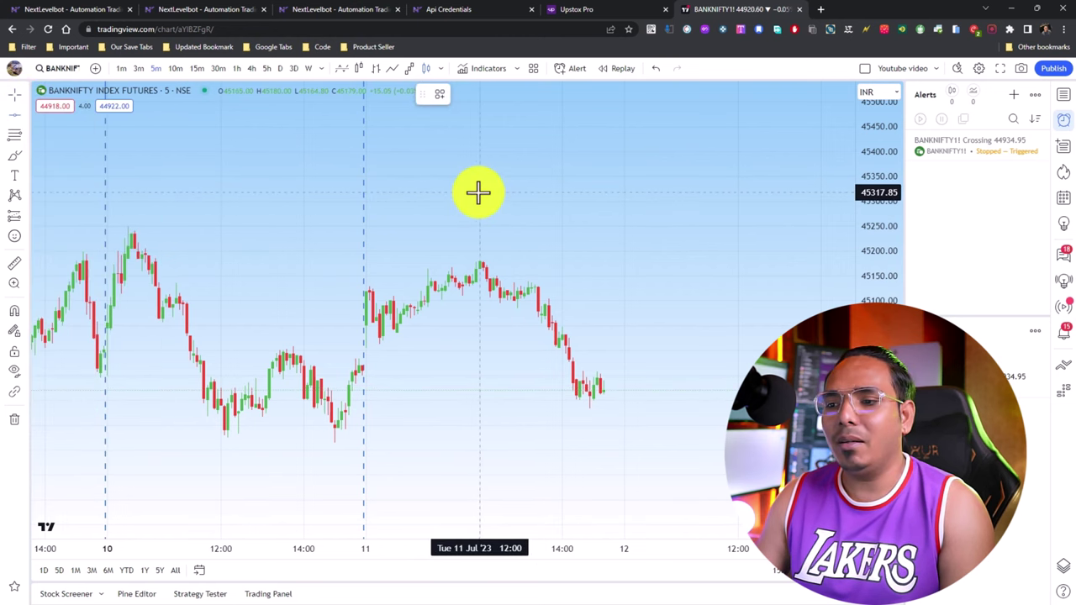
click(443, 192)
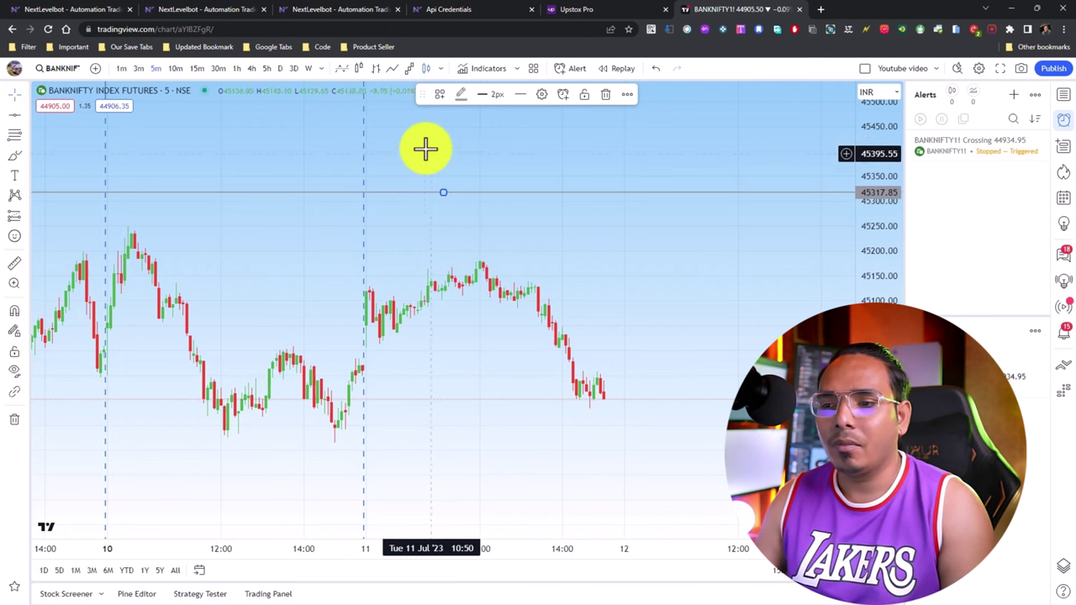
Start an alert on the horizontal line, replace its message with the copied Upstoxv2 code and name it TEST
right_click(421, 202)
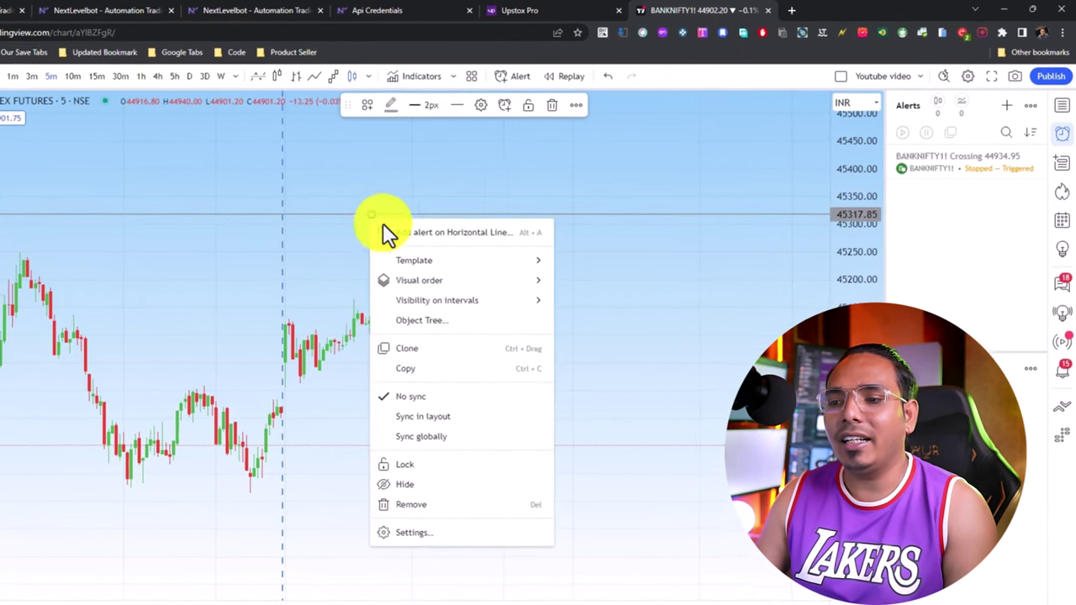
click(473, 217)
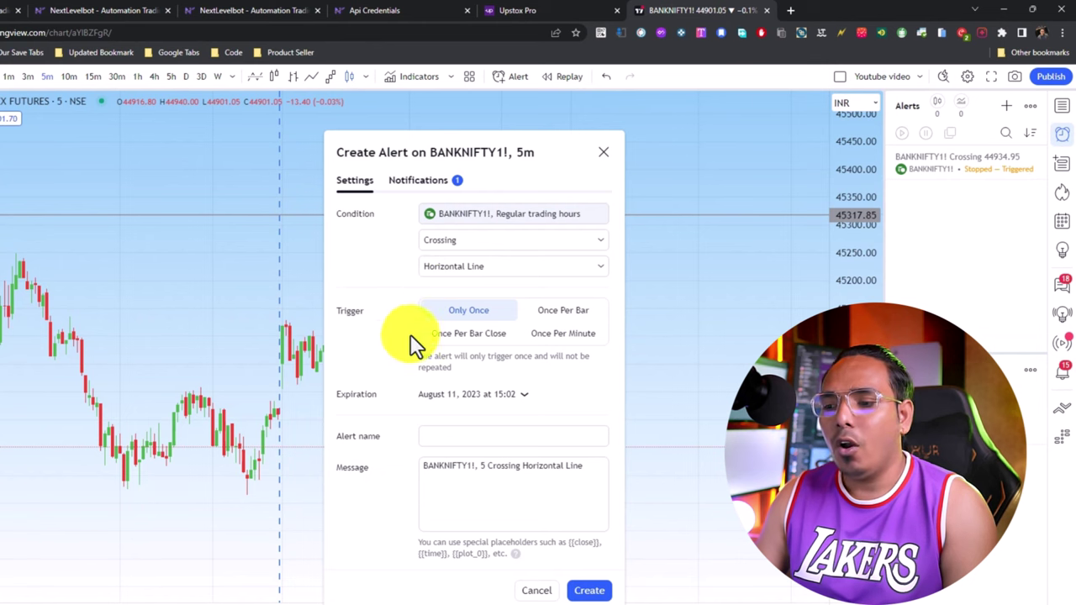
click(458, 499)
key(ctrl+a)
key(ctrl+v)
click(454, 433)
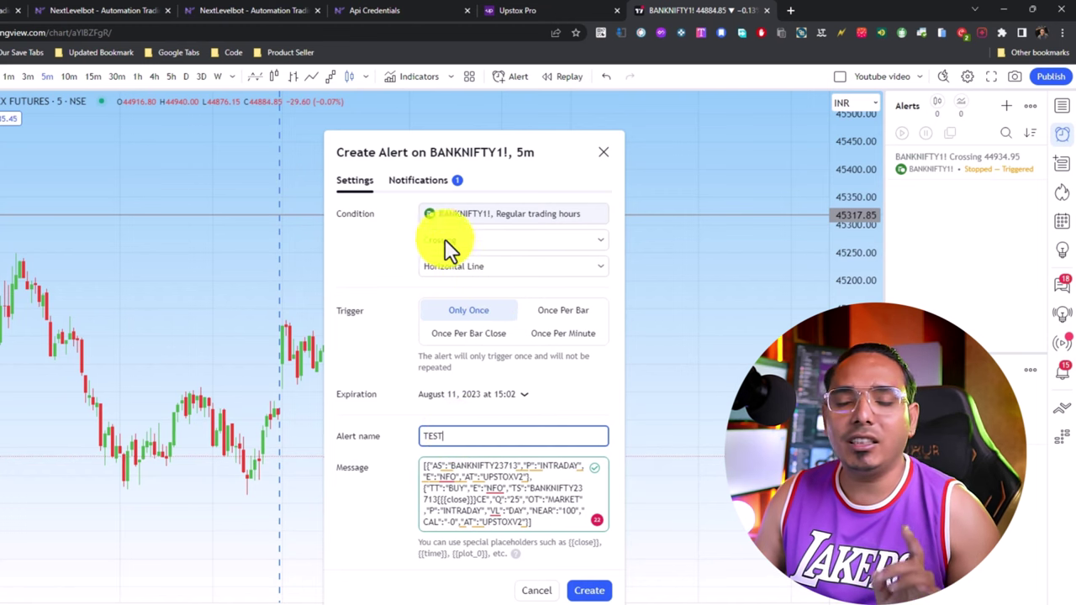
Review the alert's notification options, switching Webhook URL off and back on
click(429, 183)
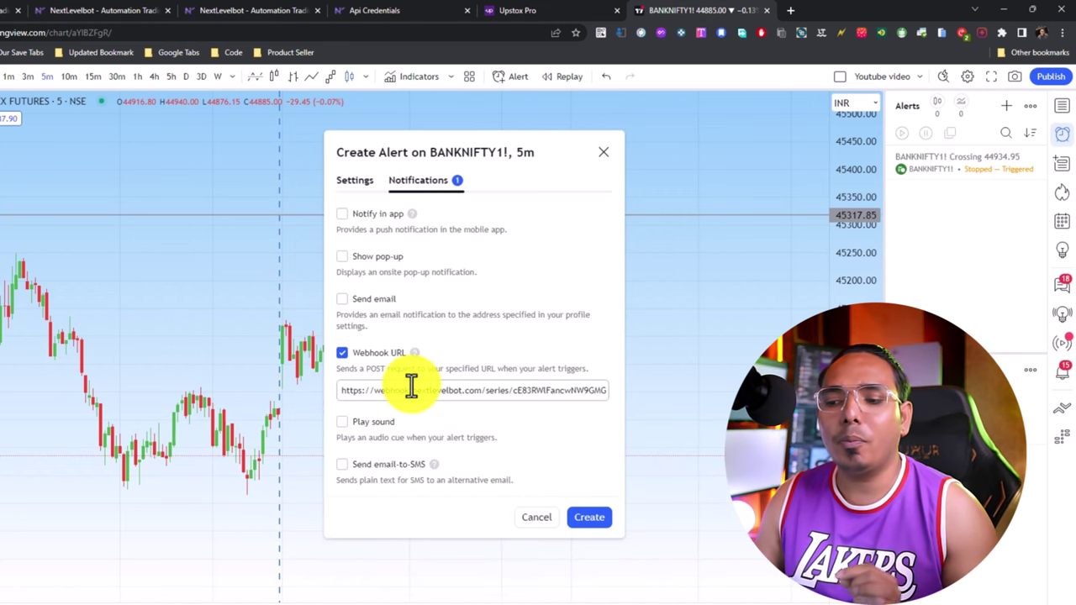
click(342, 355)
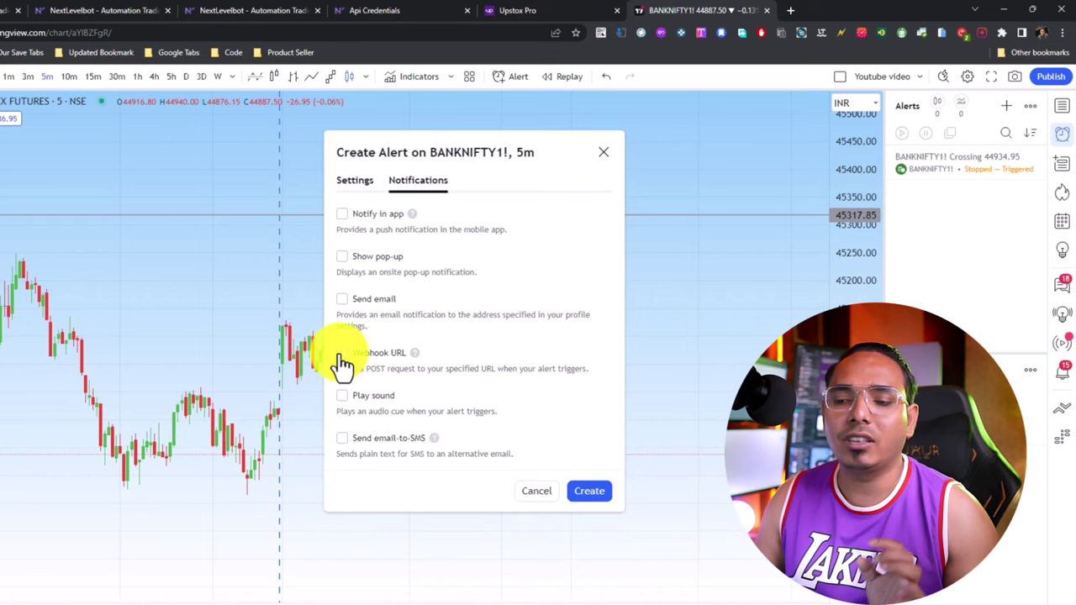
click(342, 353)
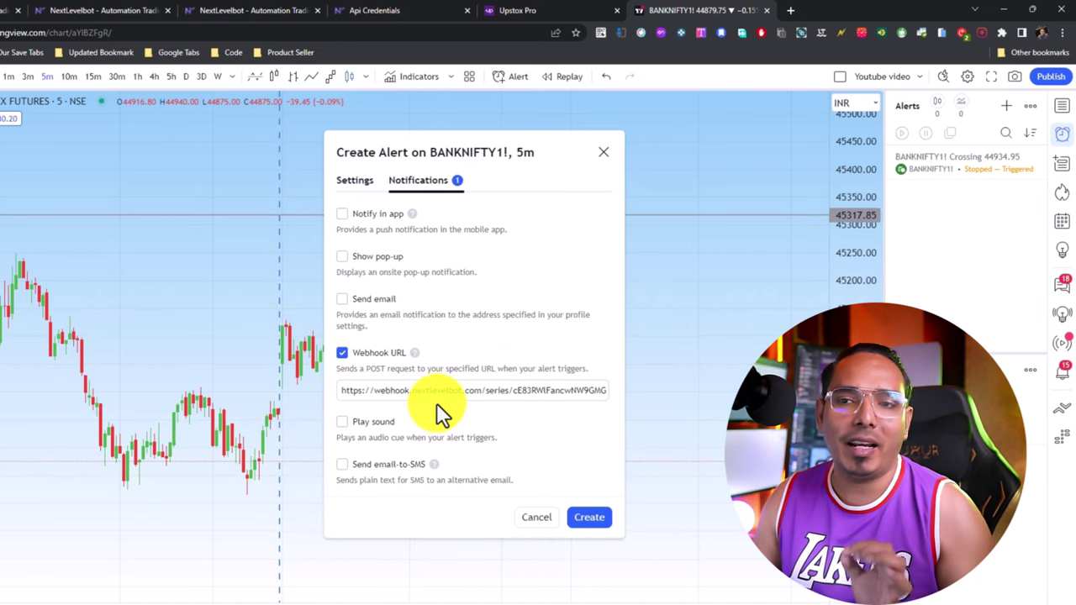
Switch to NextLevelBot and open the account dashboard that holds the Copy Box
click(72, 11)
click(89, 10)
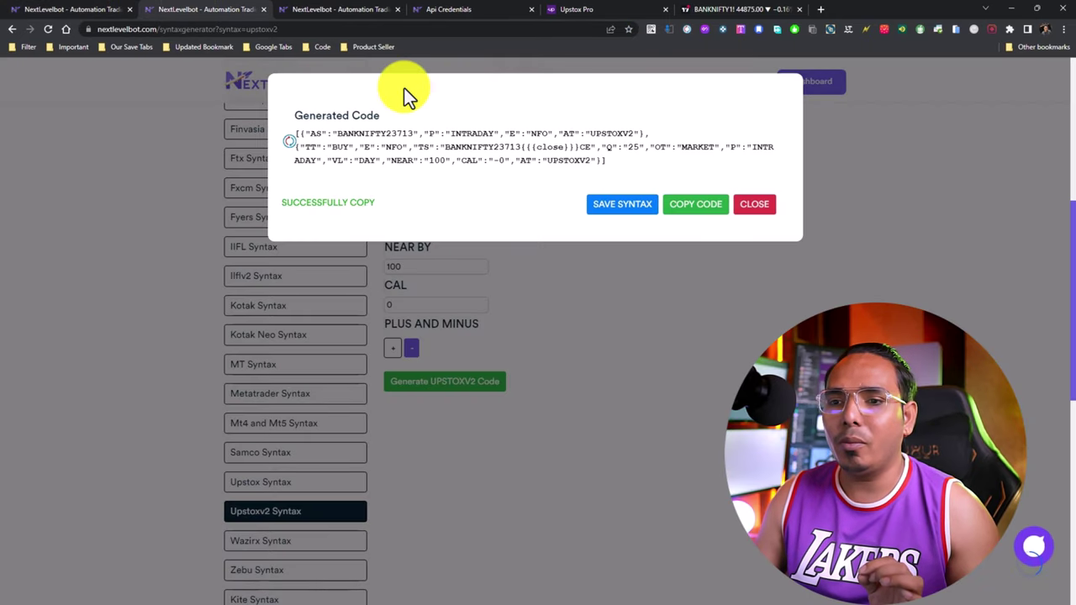
click(48, 10)
click(792, 84)
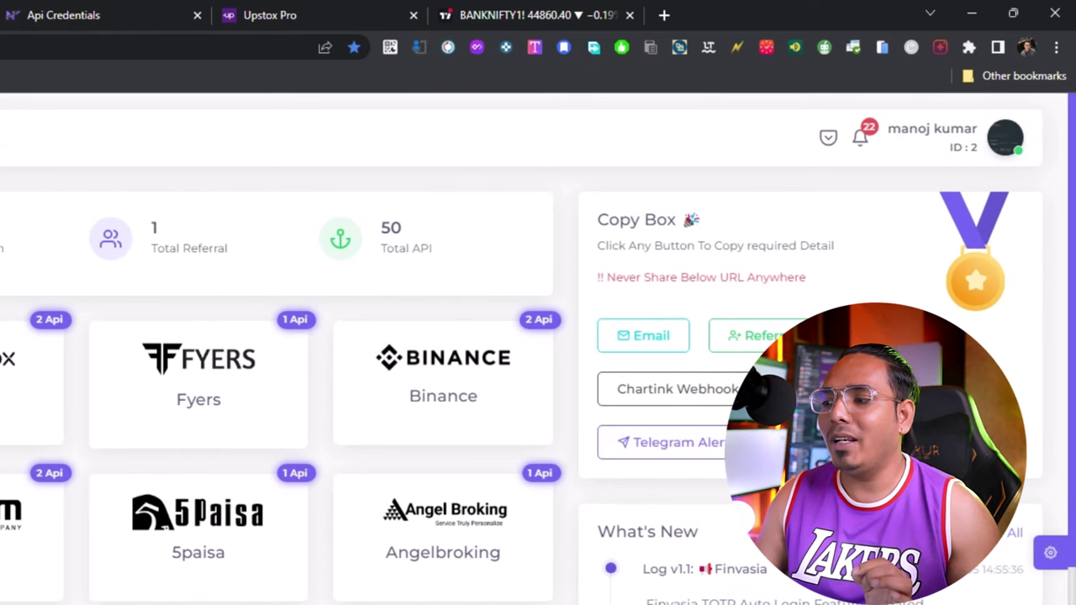
Switch to TradingView, create the TEST alert with its webhook URL enabled, and delete the old BANKNIFTY1! Crossing 44934.95 alert
click(740, 442)
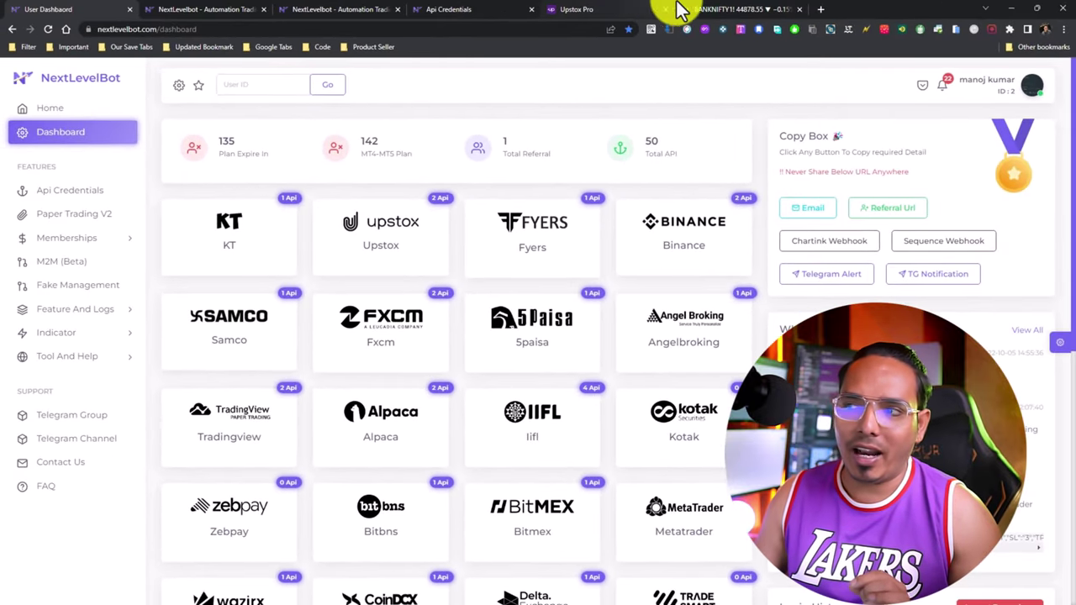
click(682, 10)
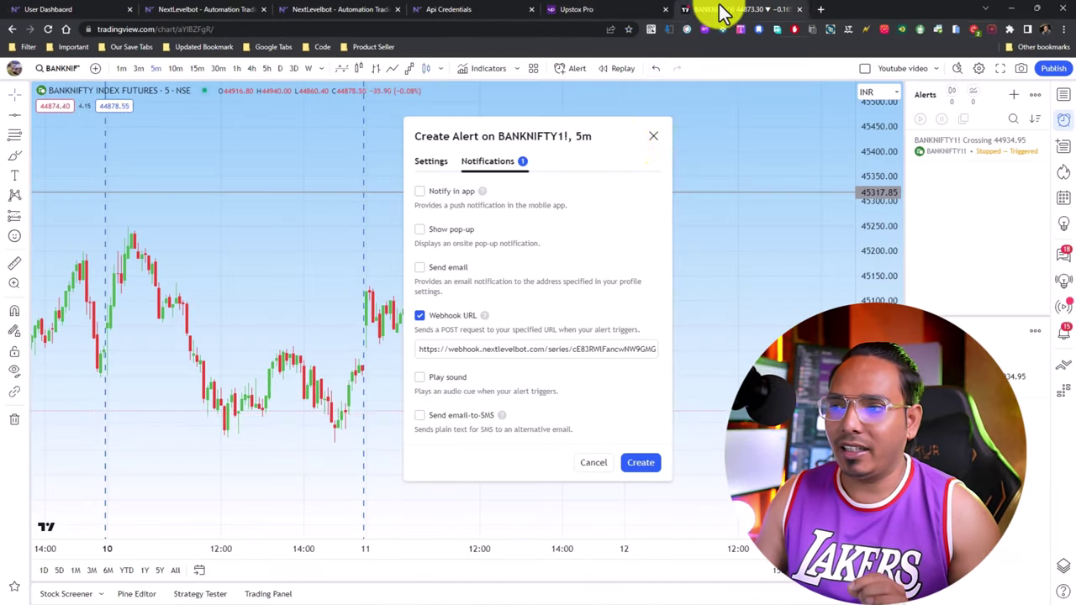
click(580, 351)
click(639, 463)
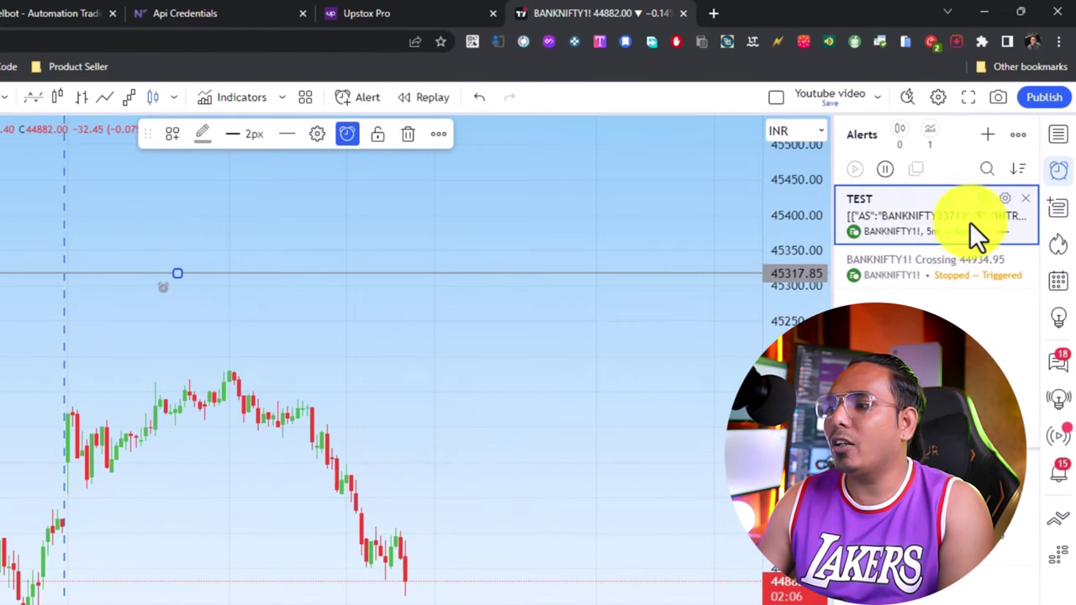
click(1024, 261)
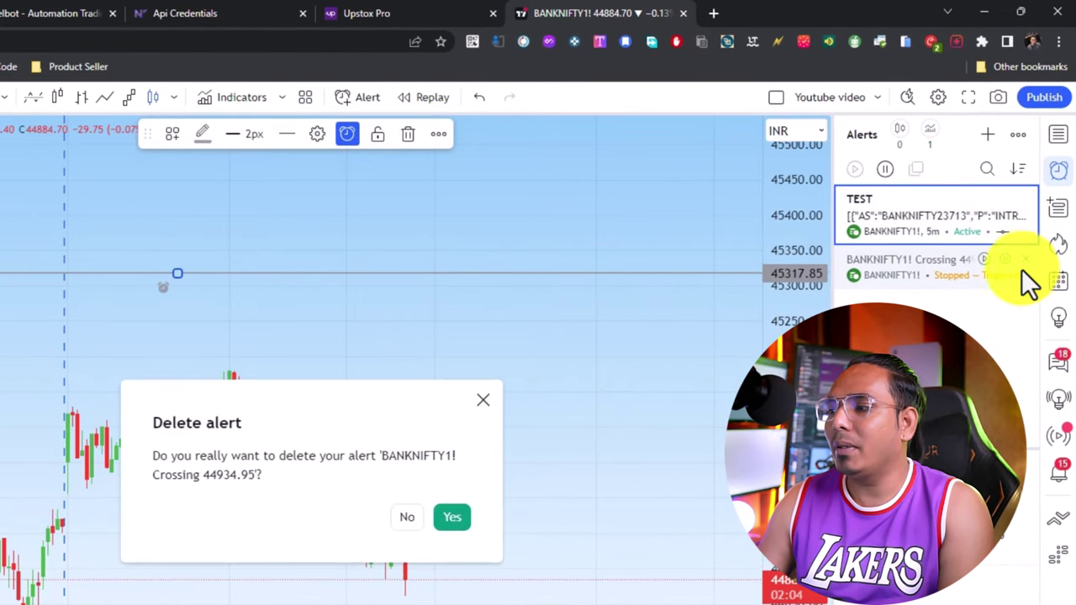
click(454, 516)
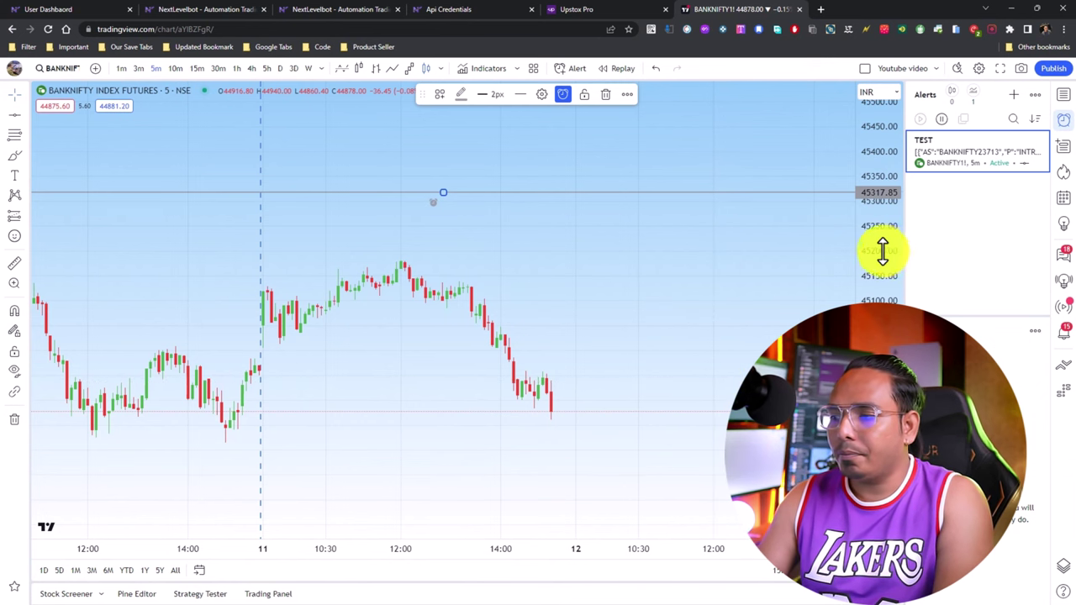
Lower the TEST alert's horizontal line on the chart to a level just above the latest candles
drag(881, 249, 720, 314)
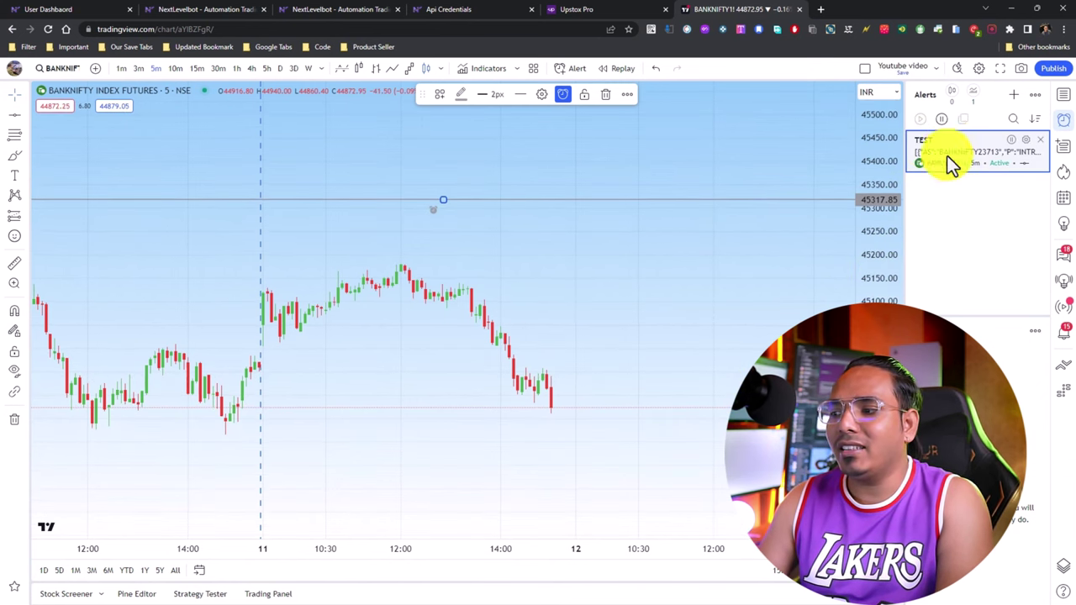
drag(463, 473, 474, 429)
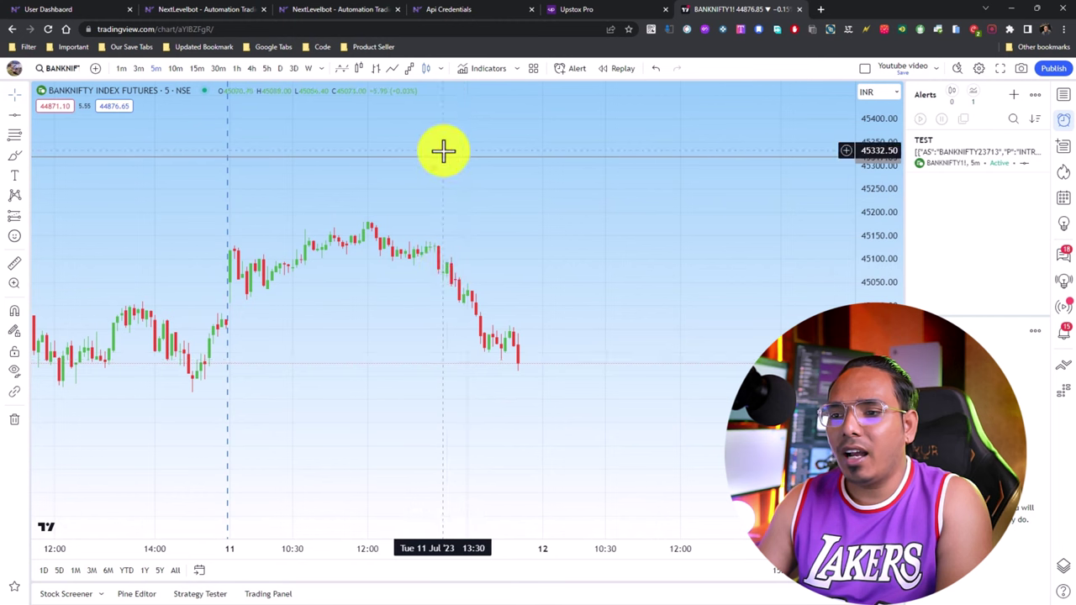
drag(444, 159, 565, 316)
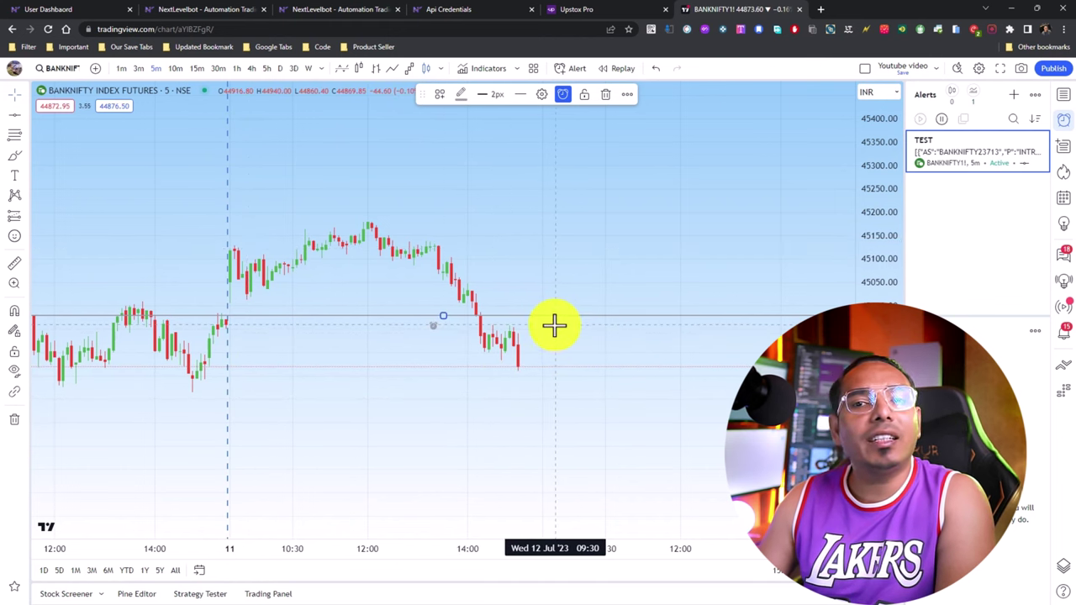
Switch to Upstox Pro and review the existing orders and positions
click(586, 8)
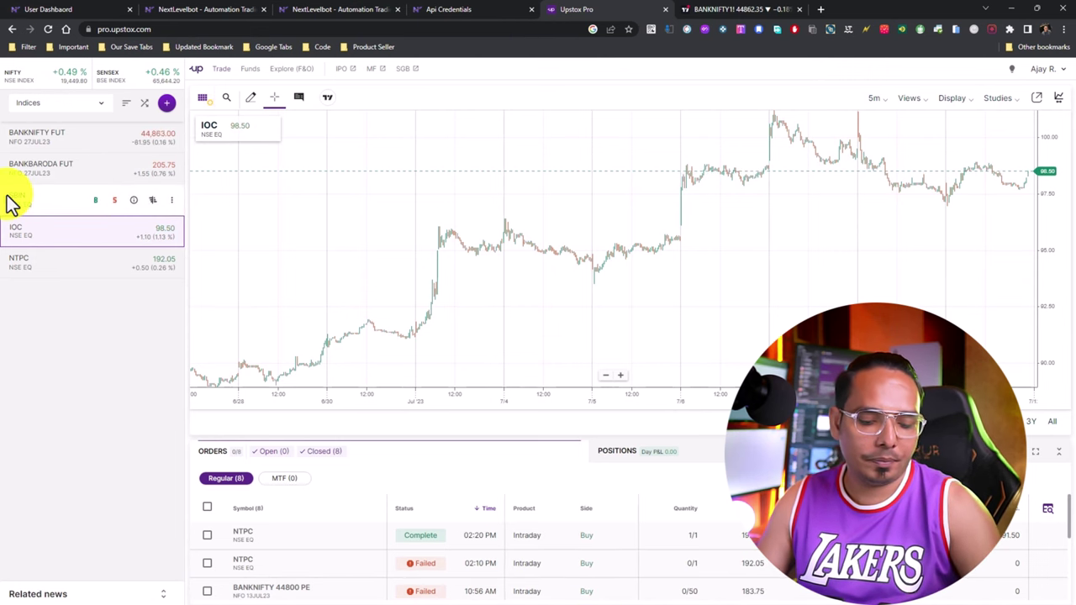
click(47, 36)
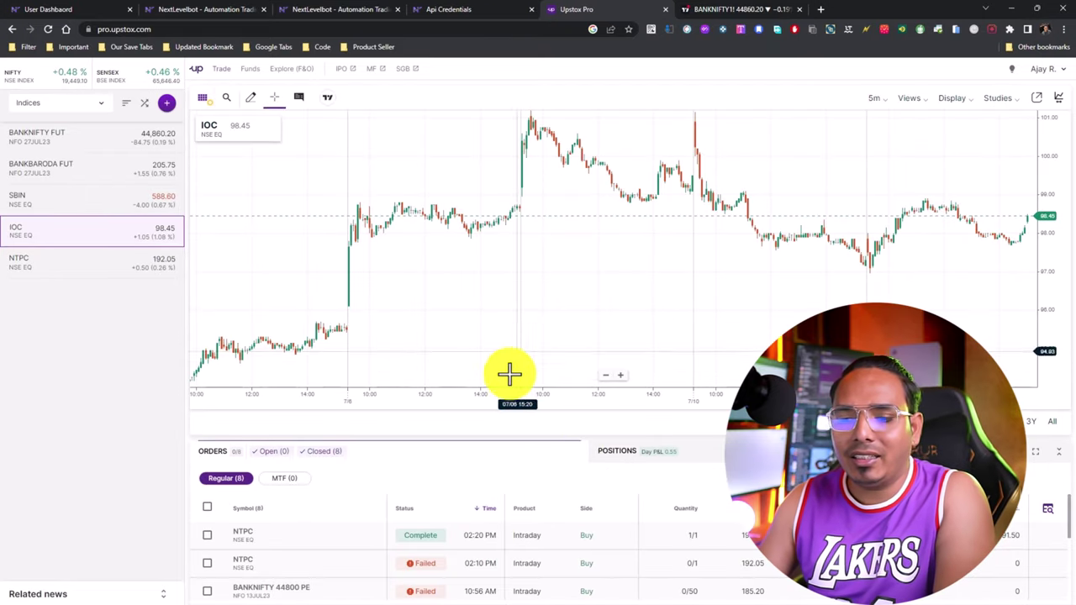
scroll(509, 375, down, 5)
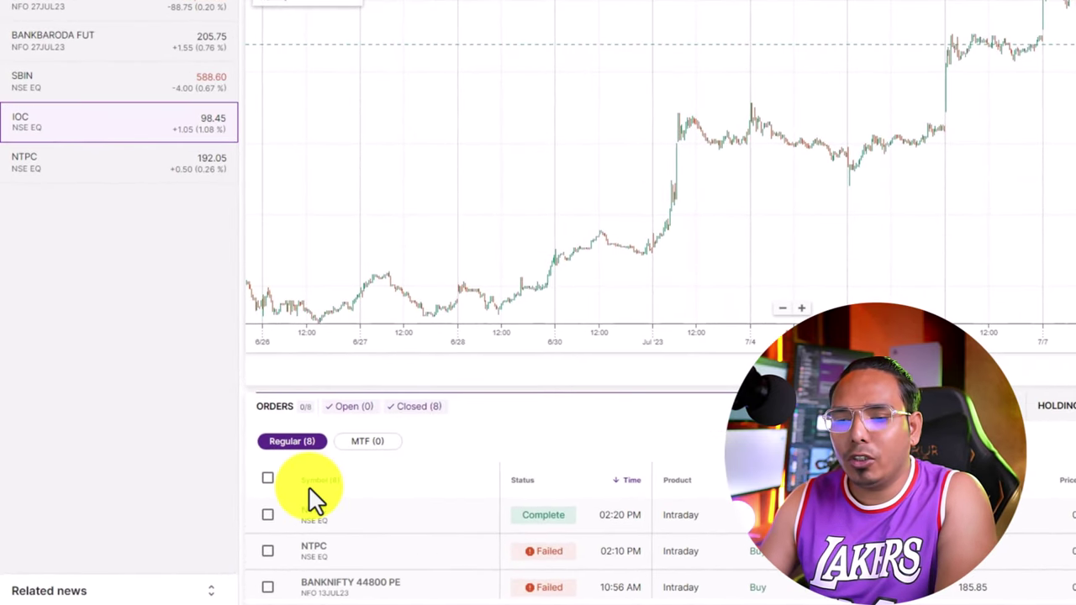
mouse_move(516, 555)
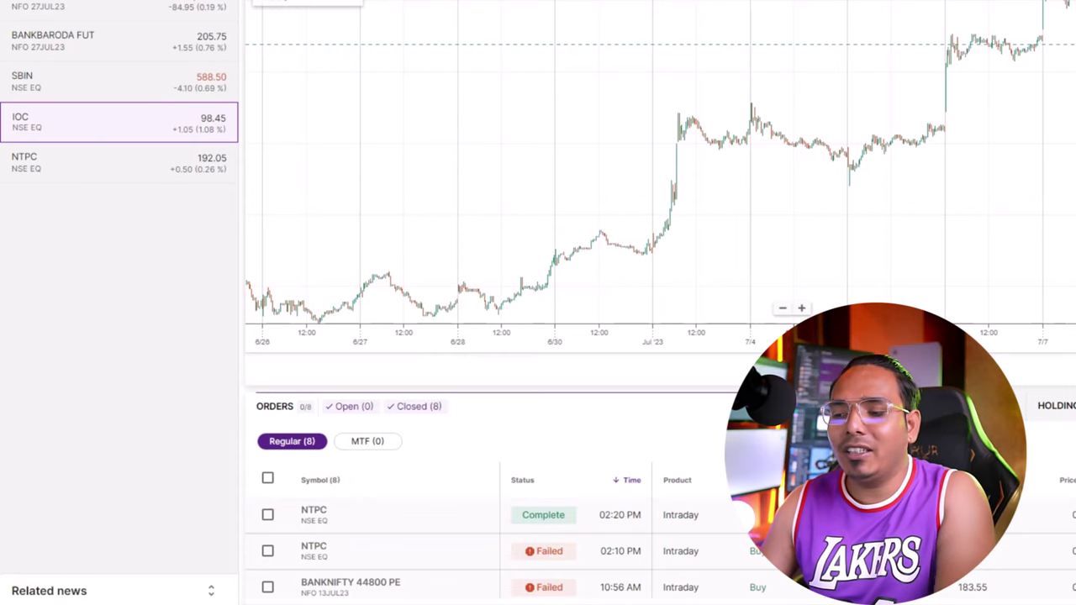
click(841, 406)
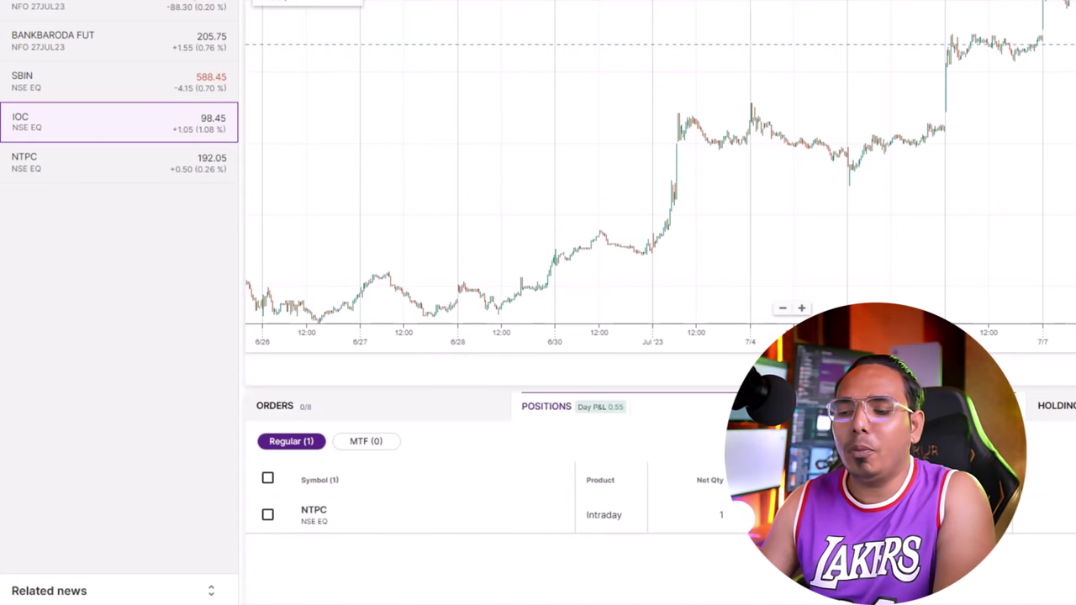
click(286, 412)
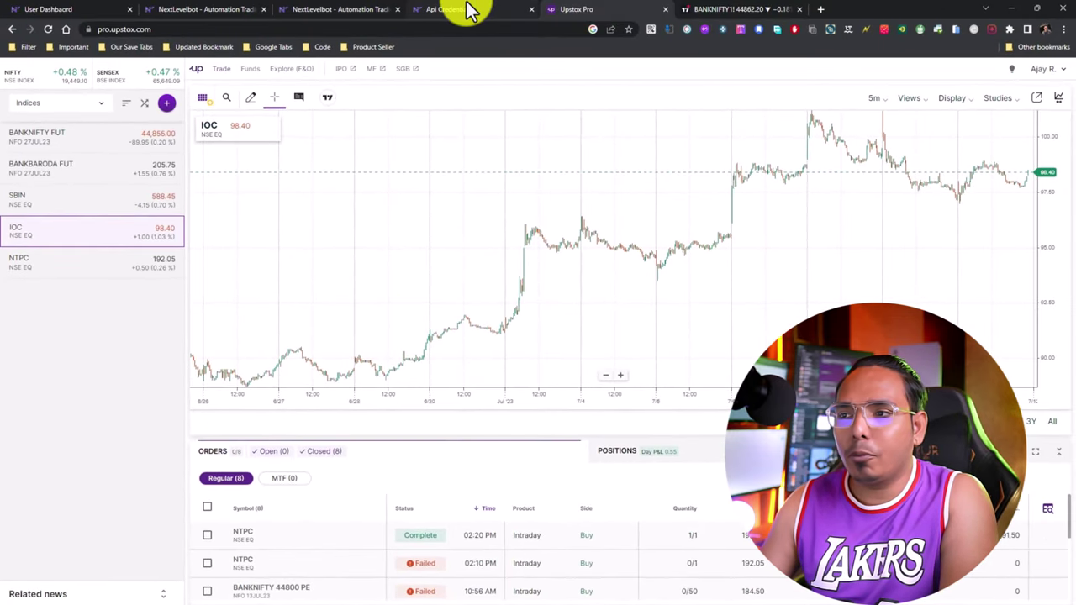
Switch to TradingView, lower the TEST alert line to about 44878.25 so it crosses the price, and check the orders in Upstox Pro
click(732, 8)
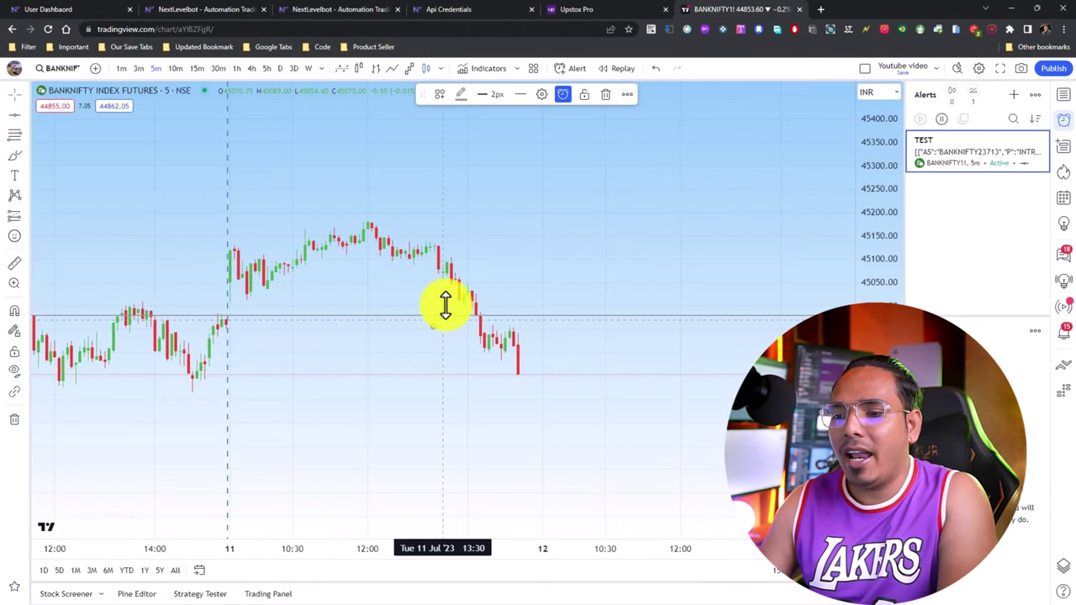
drag(442, 315, 491, 364)
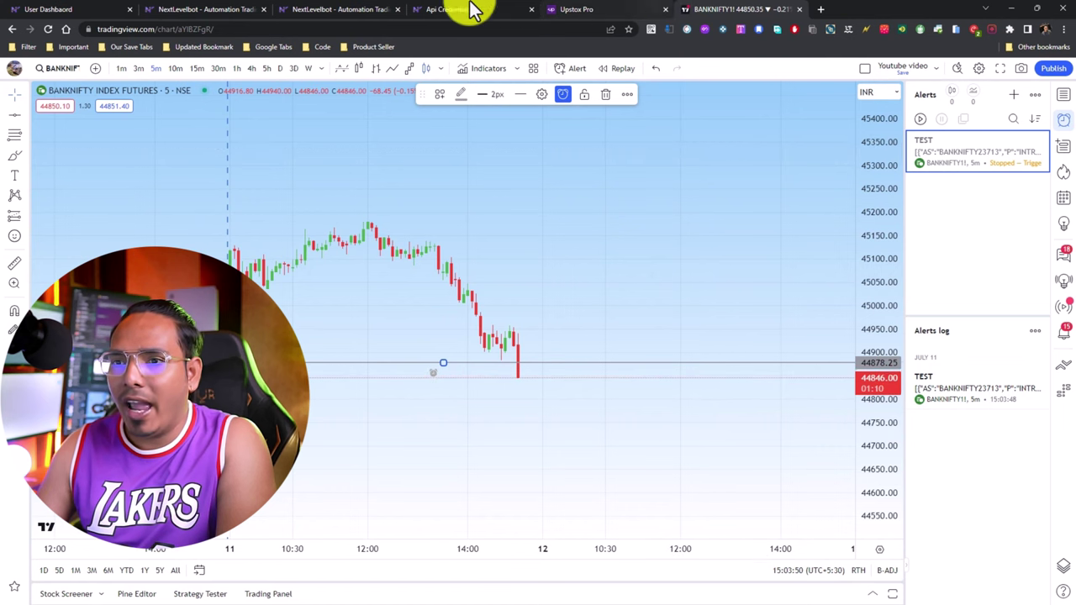
click(568, 10)
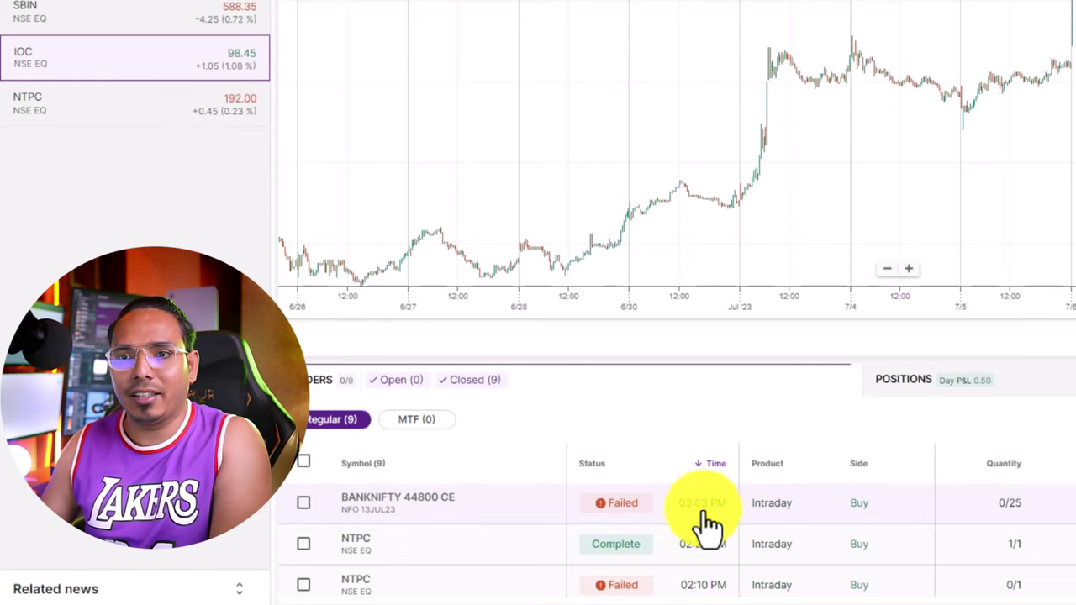
Switch to the NextLevelBot syntax generator, change the option selection to PE, and generate and copy the new Upstoxv2 code
click(206, 10)
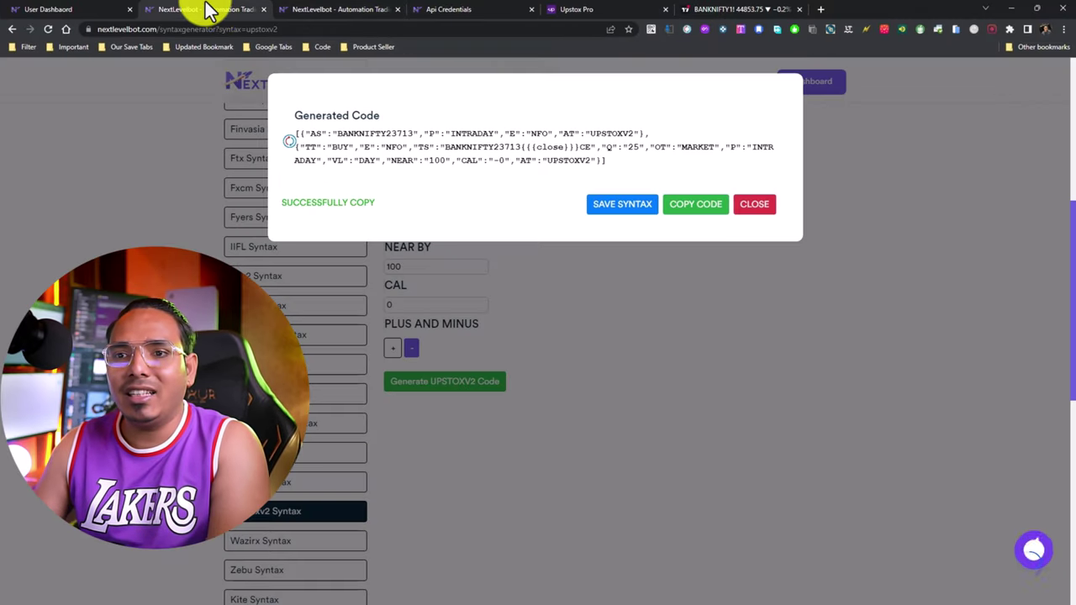
click(745, 214)
scroll(571, 298, up, 3)
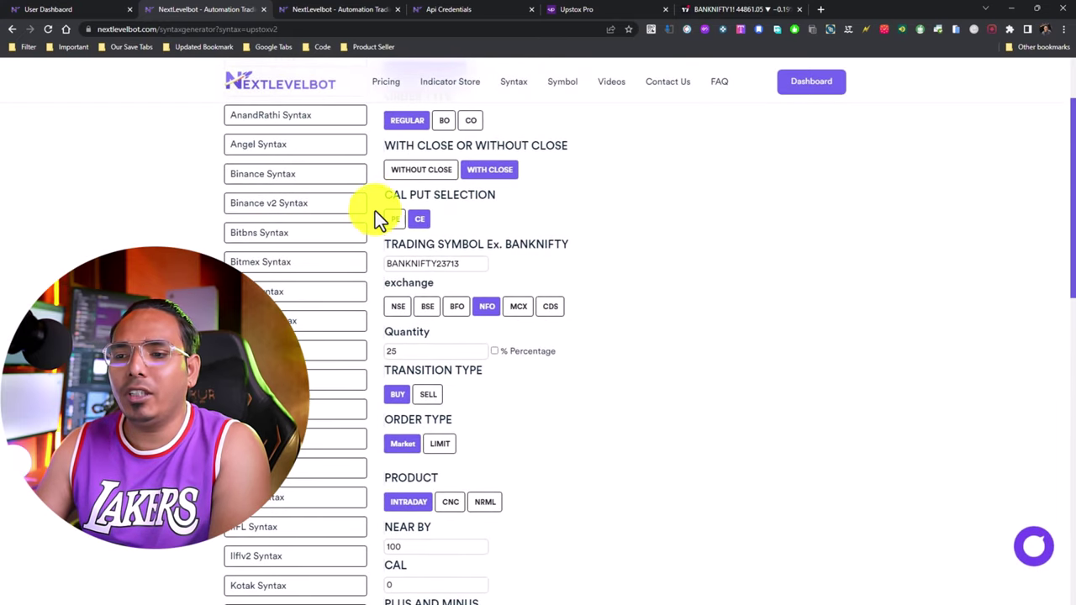
click(395, 218)
scroll(511, 293, down, 3)
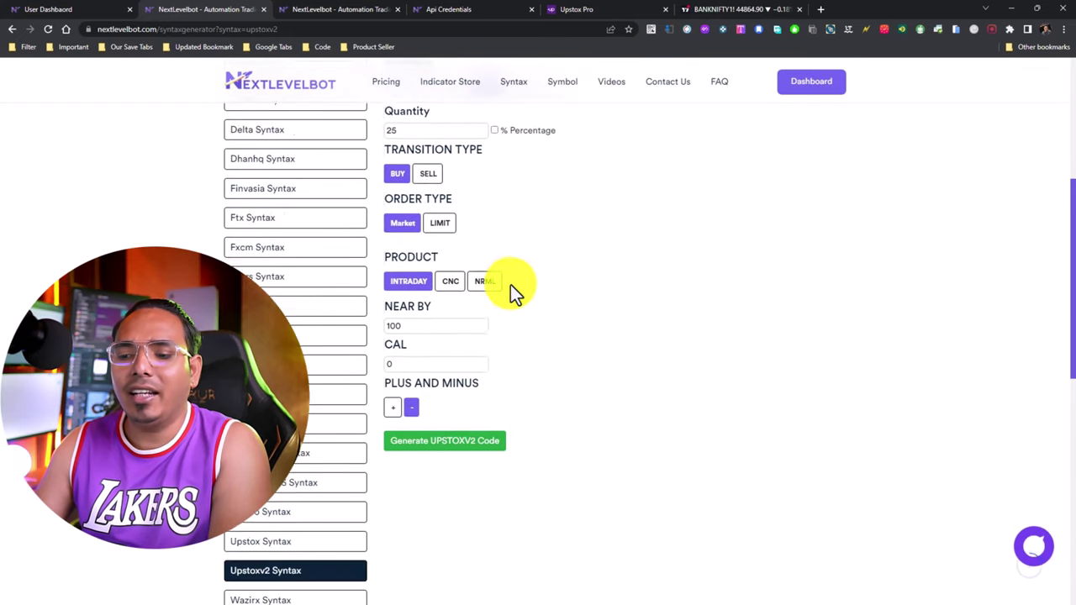
scroll(454, 437, up, 1)
click(443, 498)
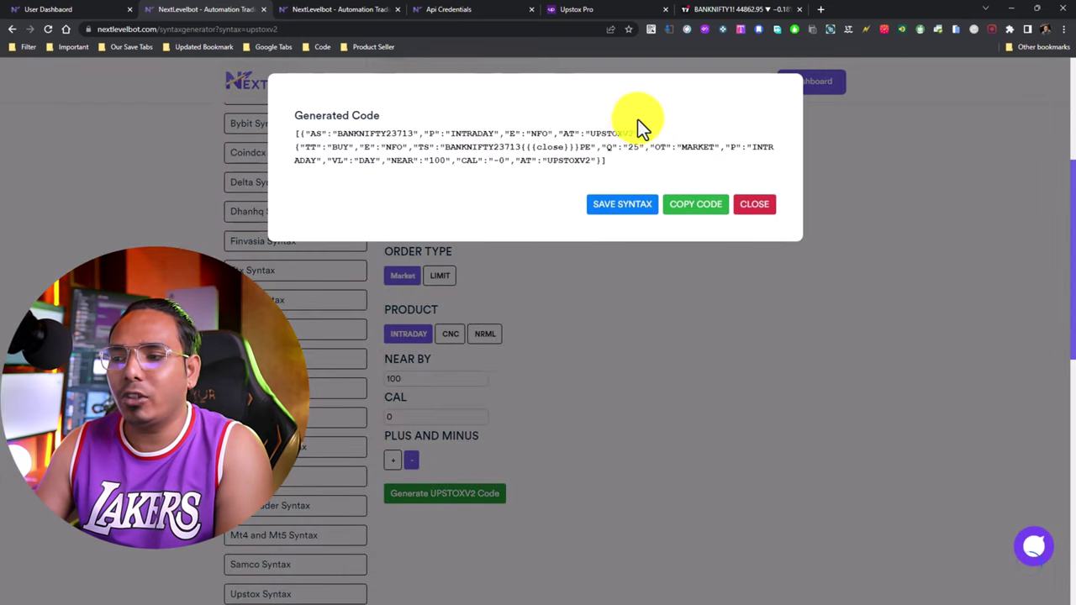
click(696, 210)
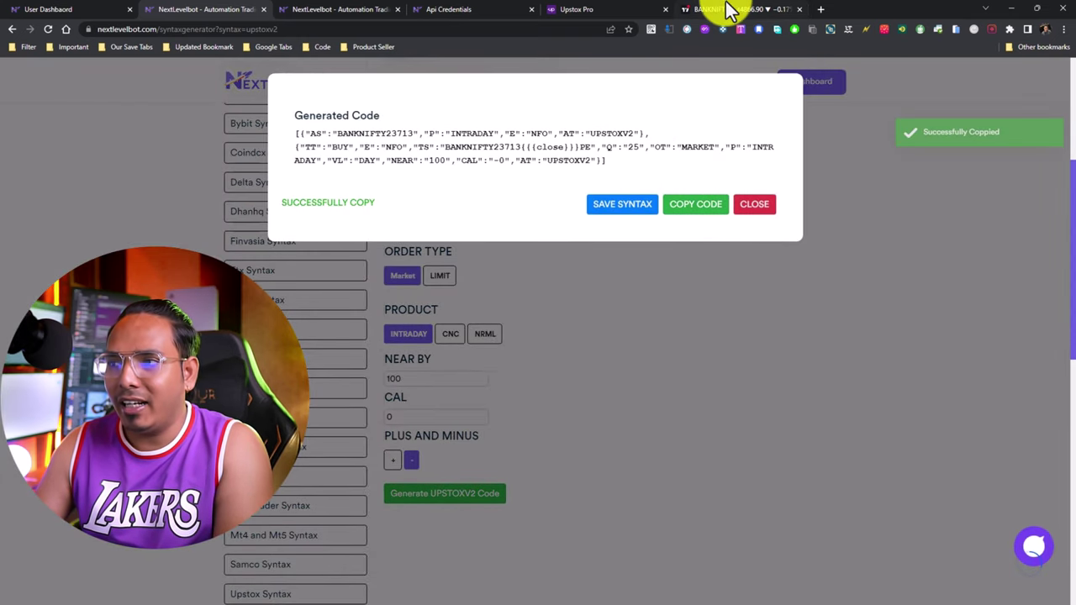
Switch to the TradingView chart, place a second horizontal line at about 45302.55 and colour it red
click(718, 9)
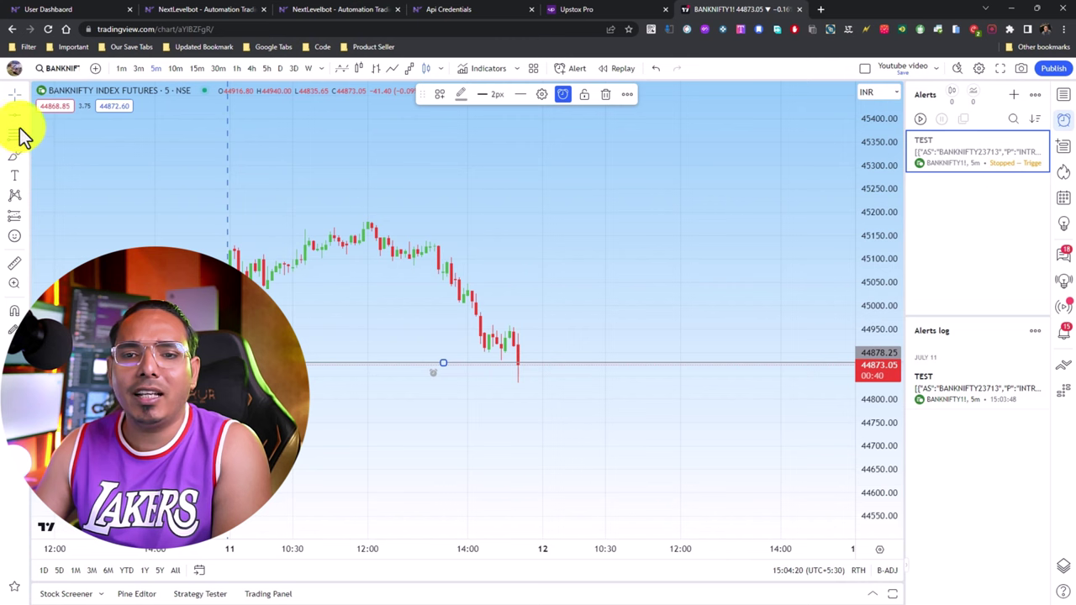
click(373, 96)
click(424, 164)
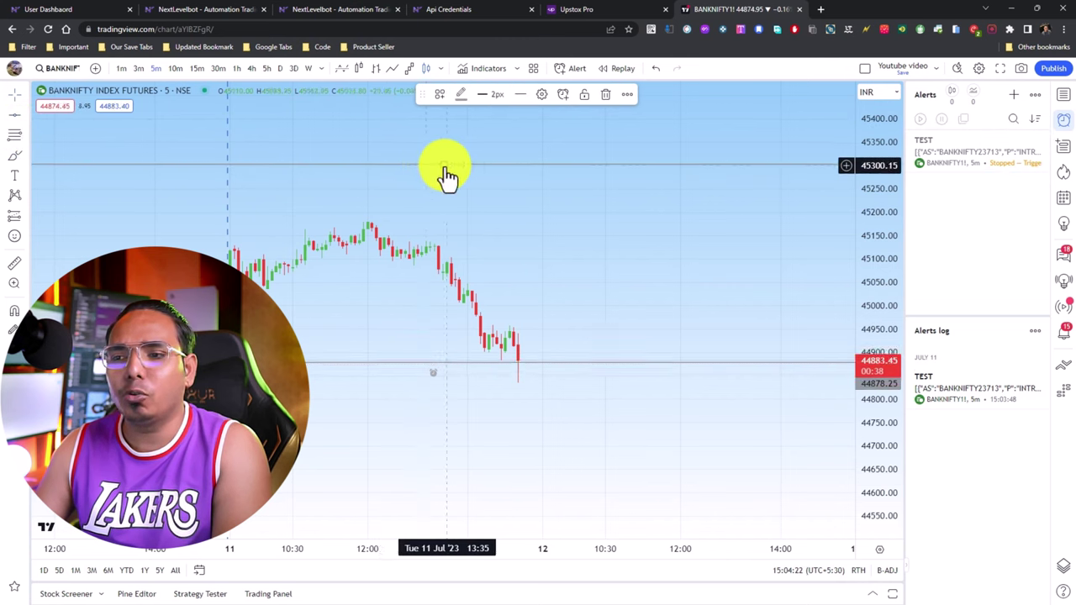
right_click(444, 164)
click(459, 96)
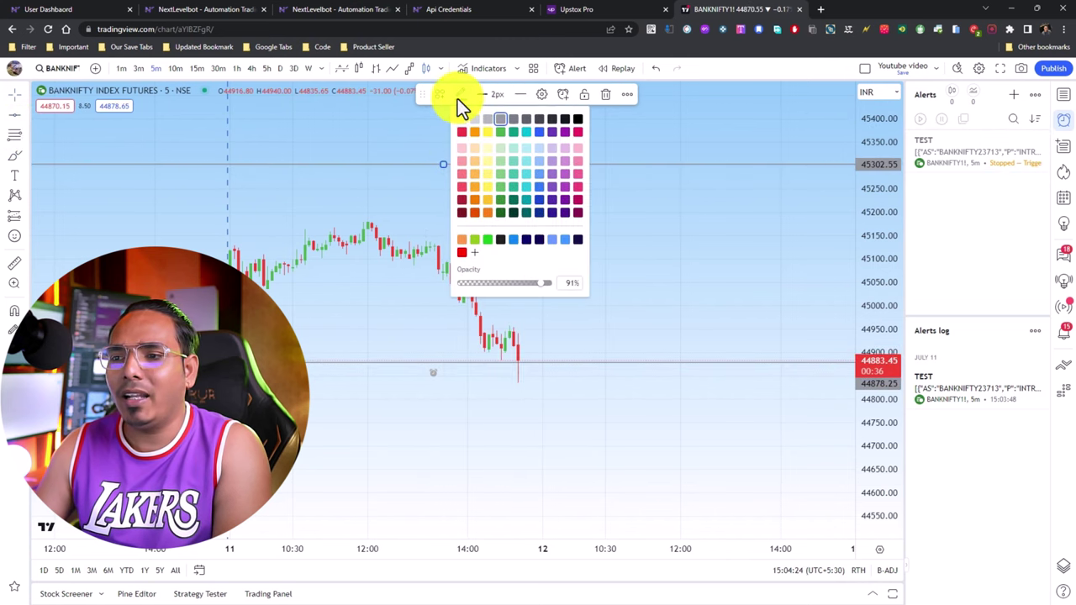
click(462, 139)
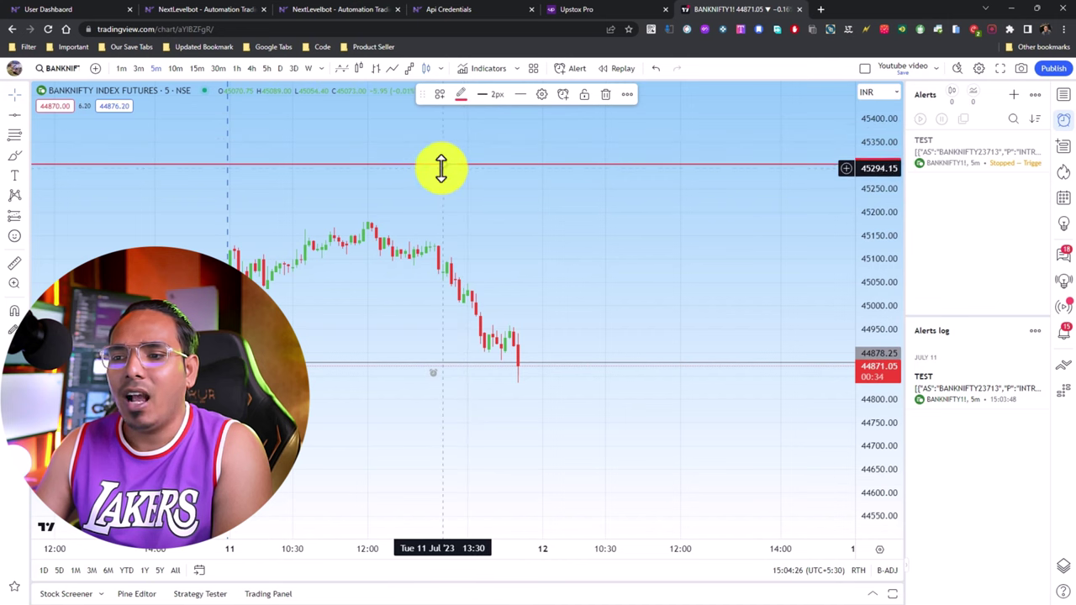
Create an alert on the red horizontal line with the copied PE code as its message and TEST2 as its name
right_click(440, 169)
click(483, 183)
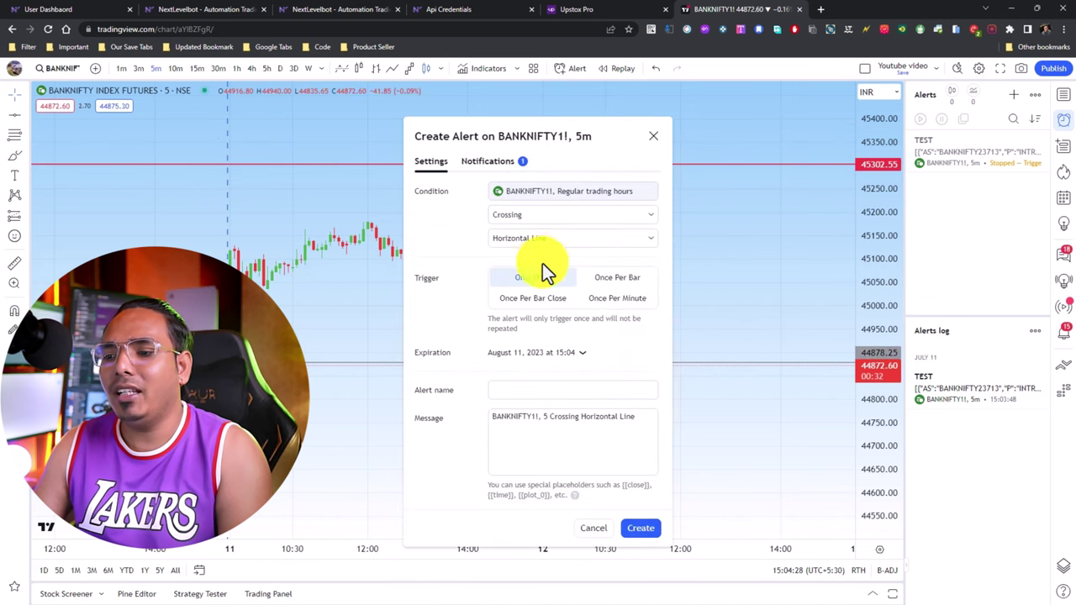
click(543, 432)
key(ctrl+a)
text([{"AS":"BANKNIFTY23713","P":"INTRADAY","E":"NFO","AT":"UPSTOXV2"},{"TT":"BUY","E":"NFO","TS":"BANKNIFTY23713[{{close}}]PE","Q":"25","OT":"MARKET","P":"INTRADAY","VL":"DAY","NEAR":"100","CAL":"-0","AT":"UPSTOXV2"}])
click(537, 390)
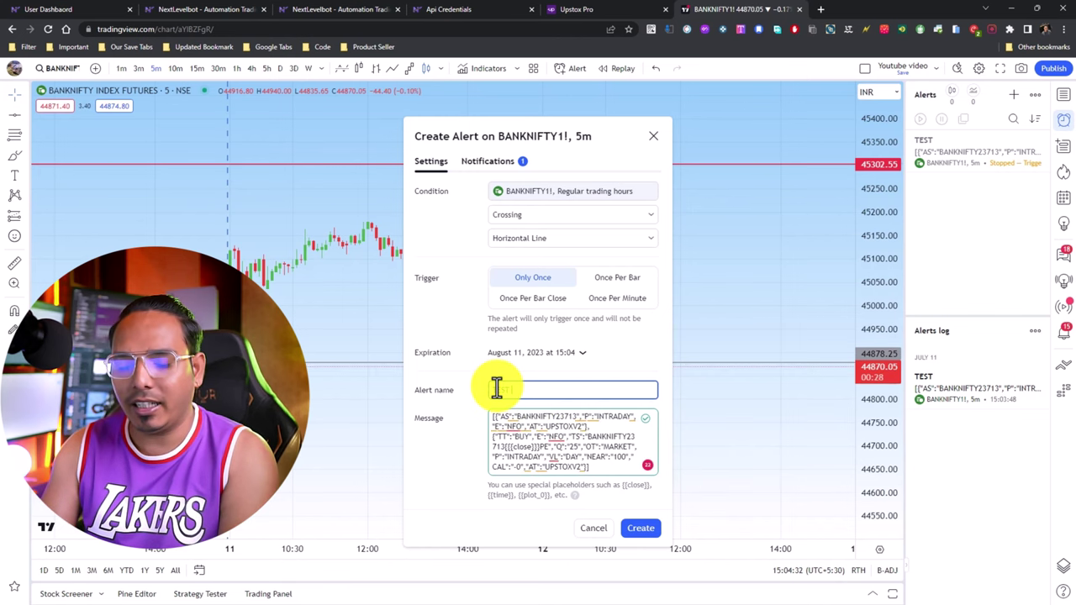
text(TEST2)
click(638, 530)
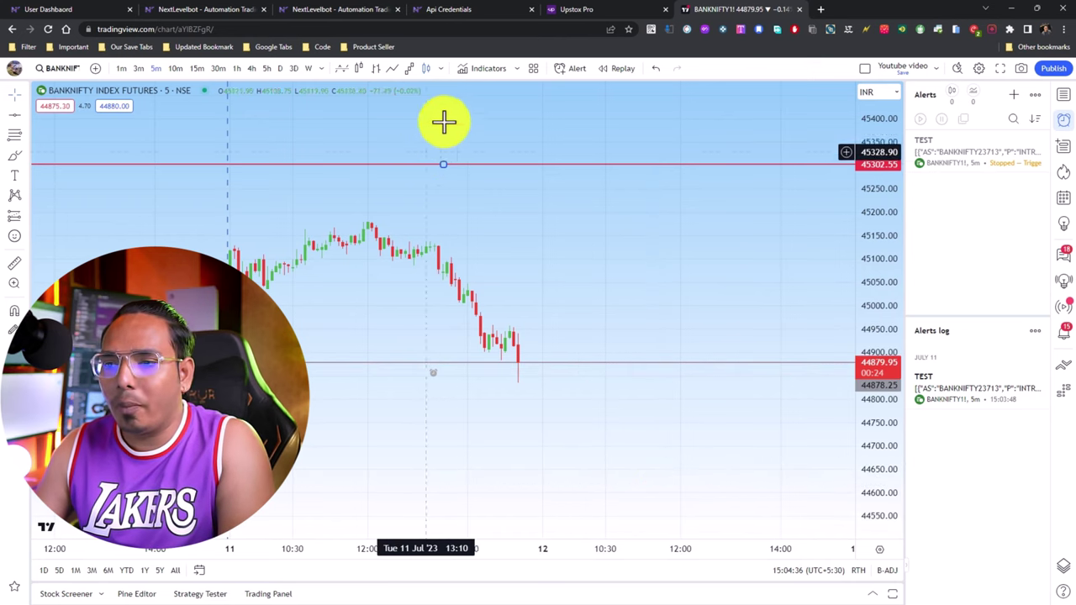
Lower the red TEST2 line to about 44867.50 to cross the price, and examine the newest BANKNIFTY option orders in Upstox Pro
drag(439, 163, 523, 365)
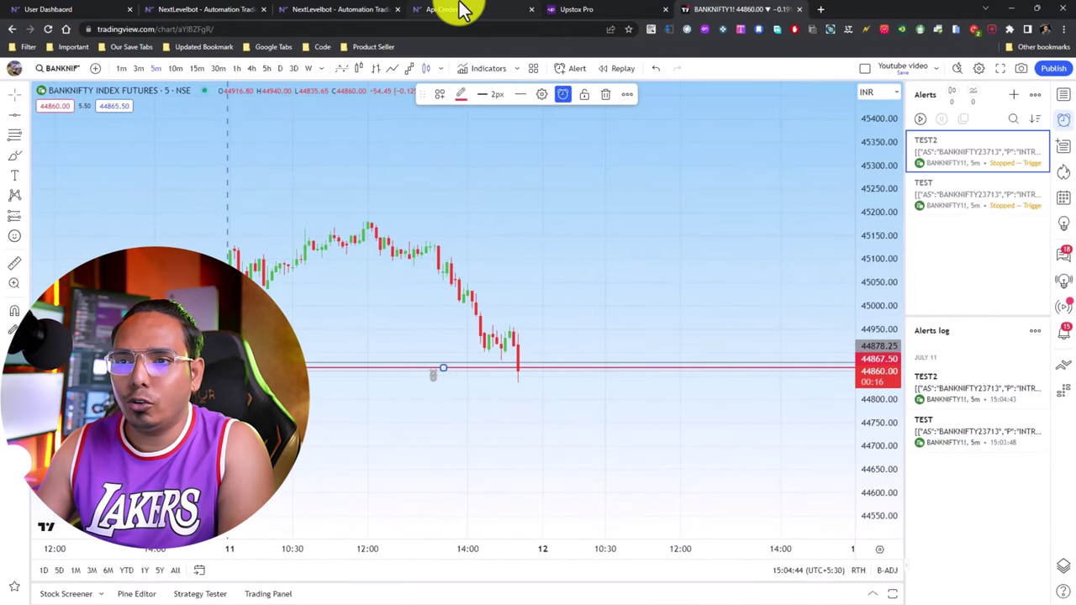
click(596, 9)
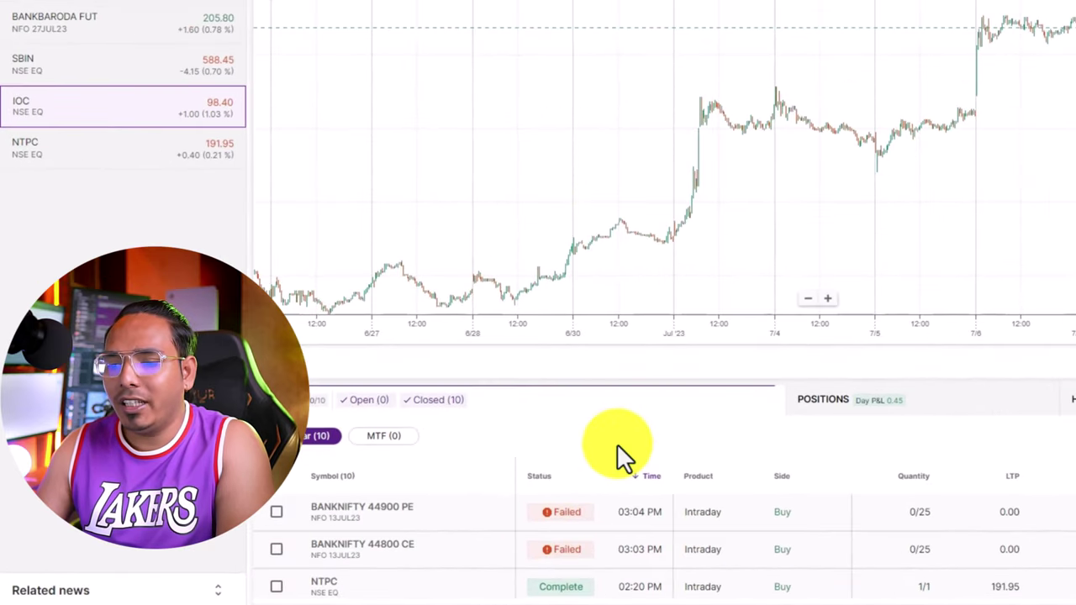
drag(420, 548, 348, 546)
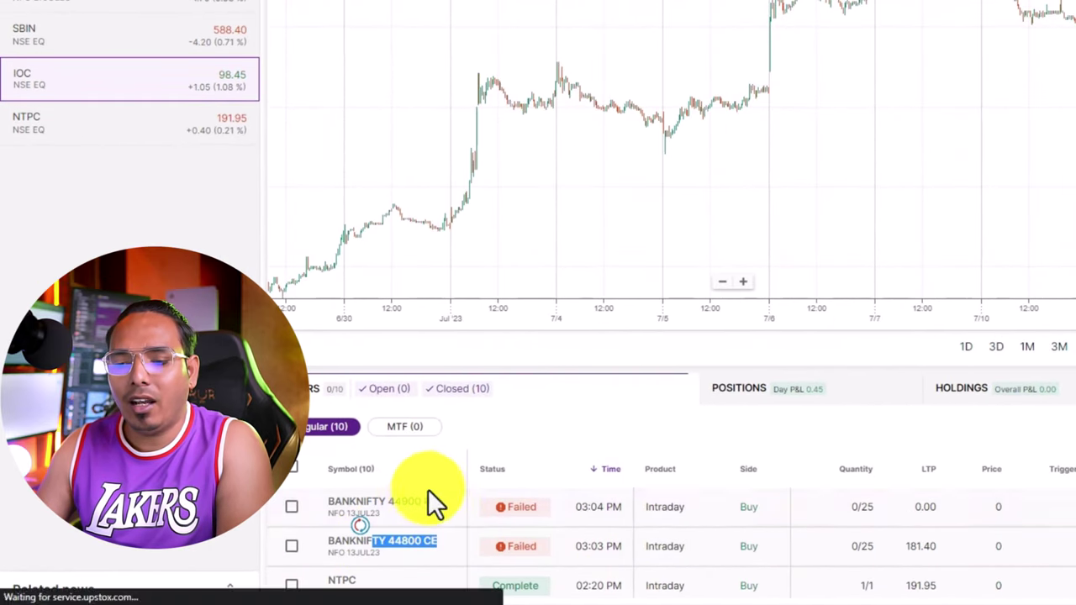
drag(438, 504, 392, 502)
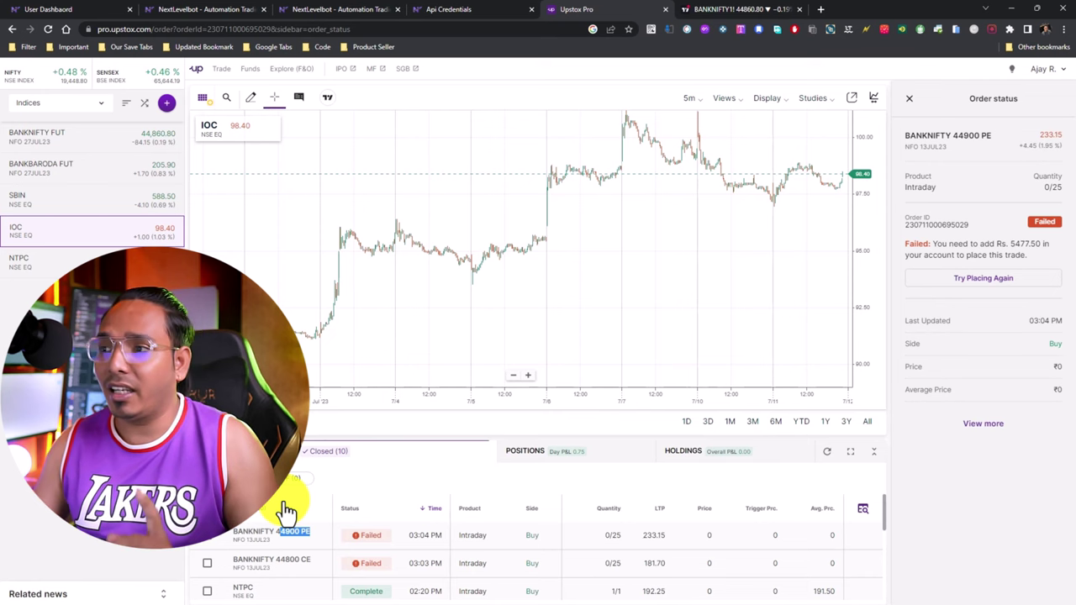
Revisit the TradingView alerts and return to the NextLevelBot user dashboard
click(713, 12)
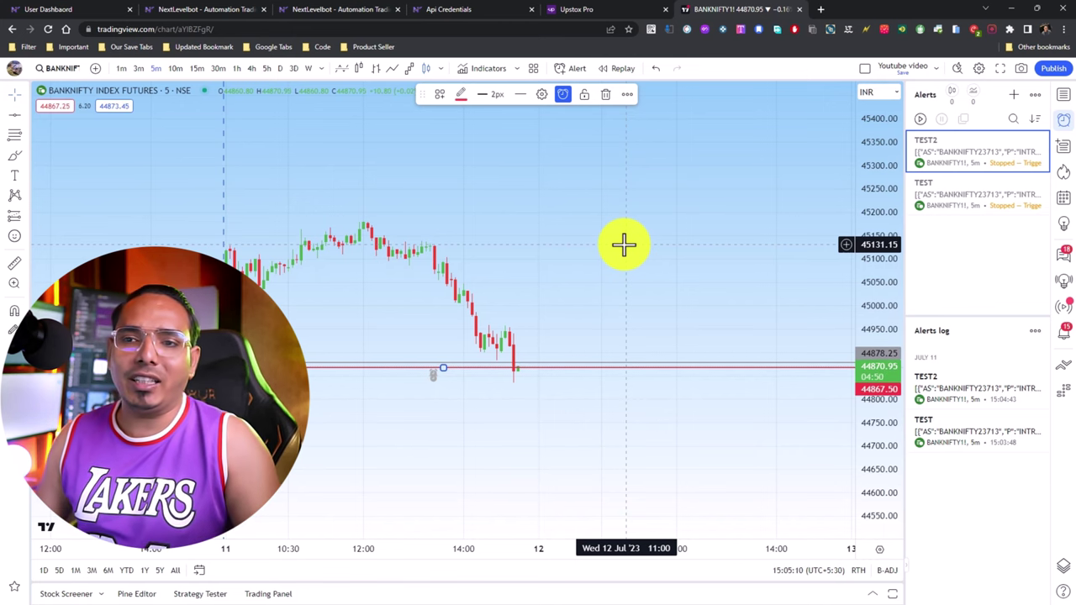
click(84, 10)
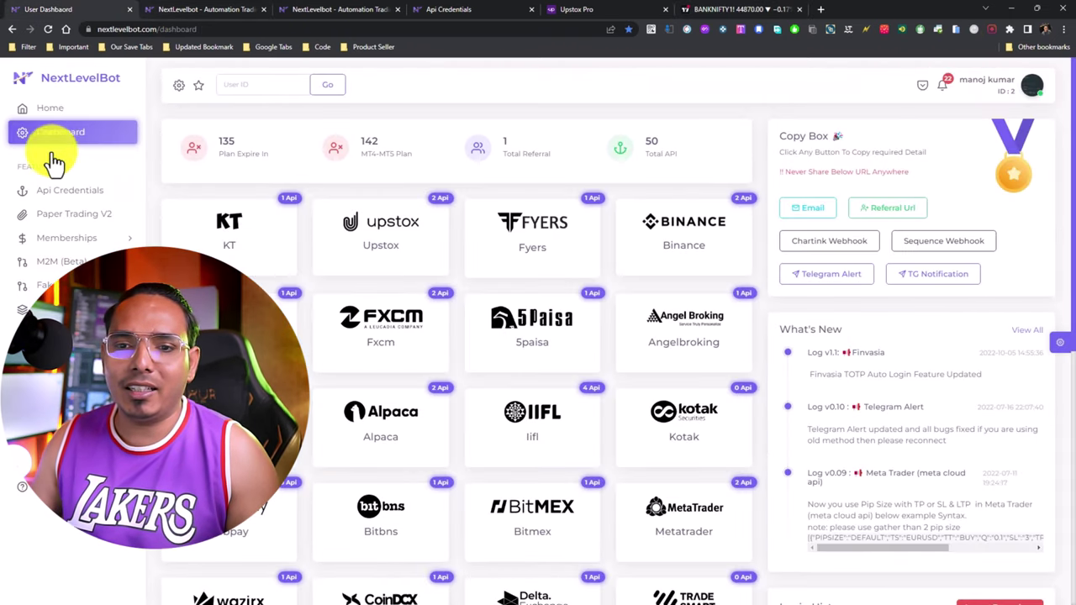
Open the NextLevelBot API credentials, and recheck the BANKNIFTY futures chart and its alerts in TradingView before returning to NextLevelBot
click(58, 188)
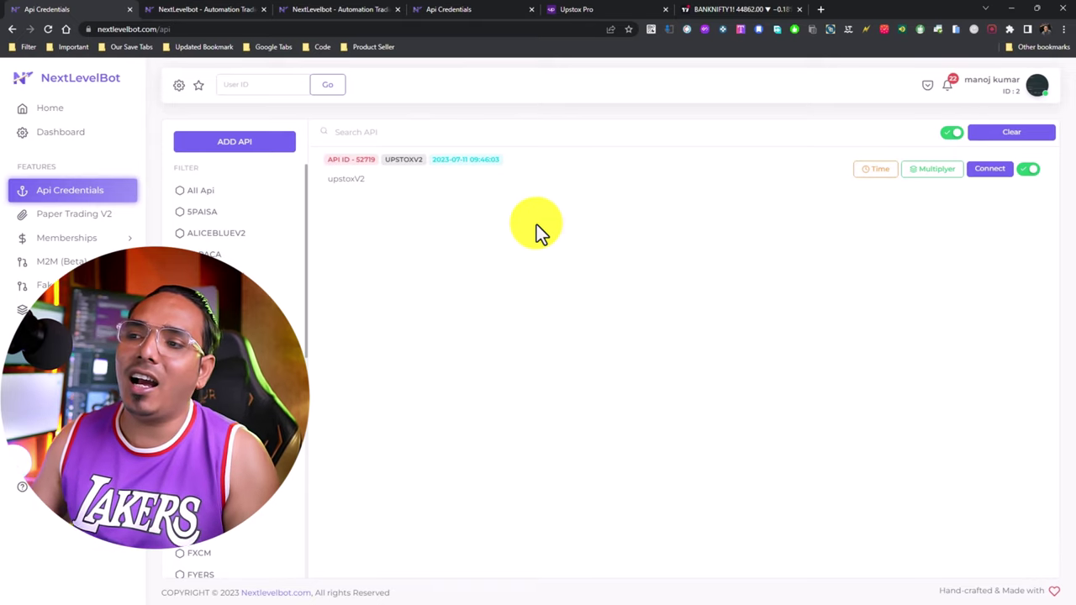
click(714, 9)
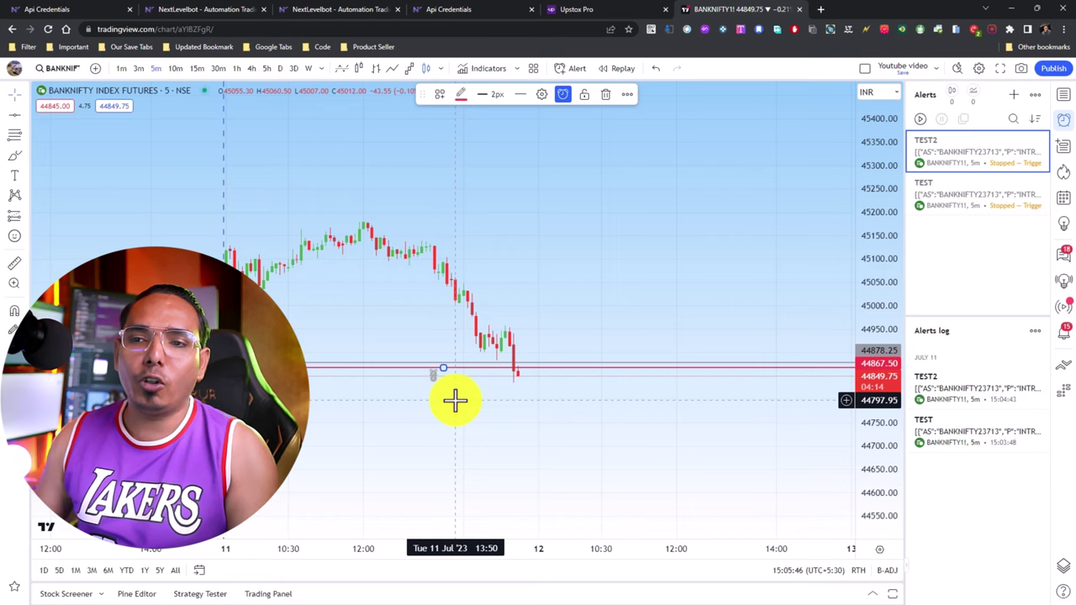
click(49, 10)
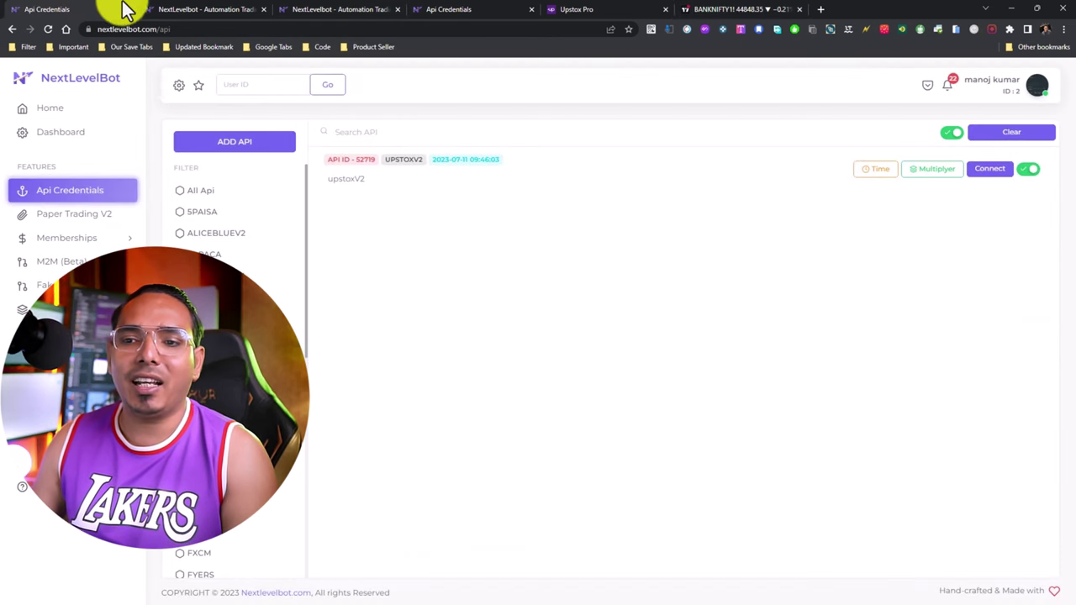
Open the Contact Us page from the NextLevelBot home page, and examine the support contacts and the group and channel links in the footer
click(64, 116)
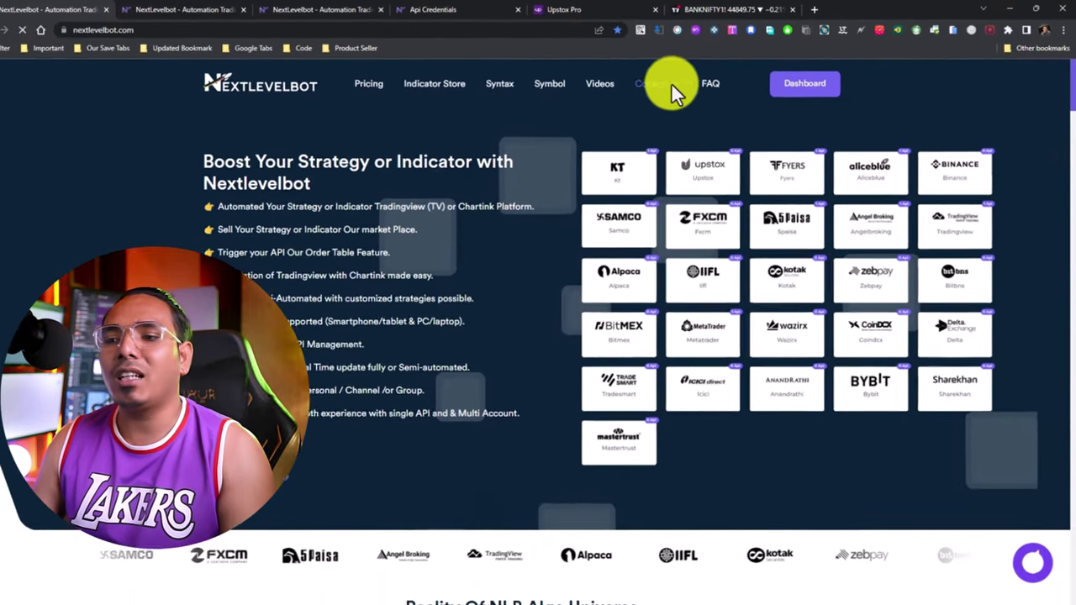
click(484, 118)
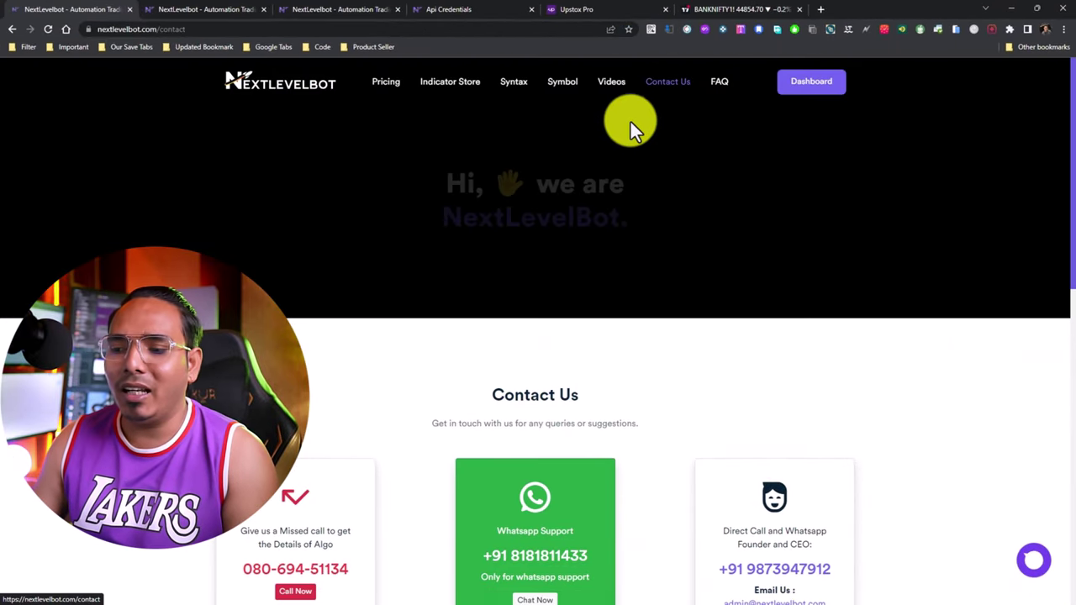
scroll(629, 126, down, 3)
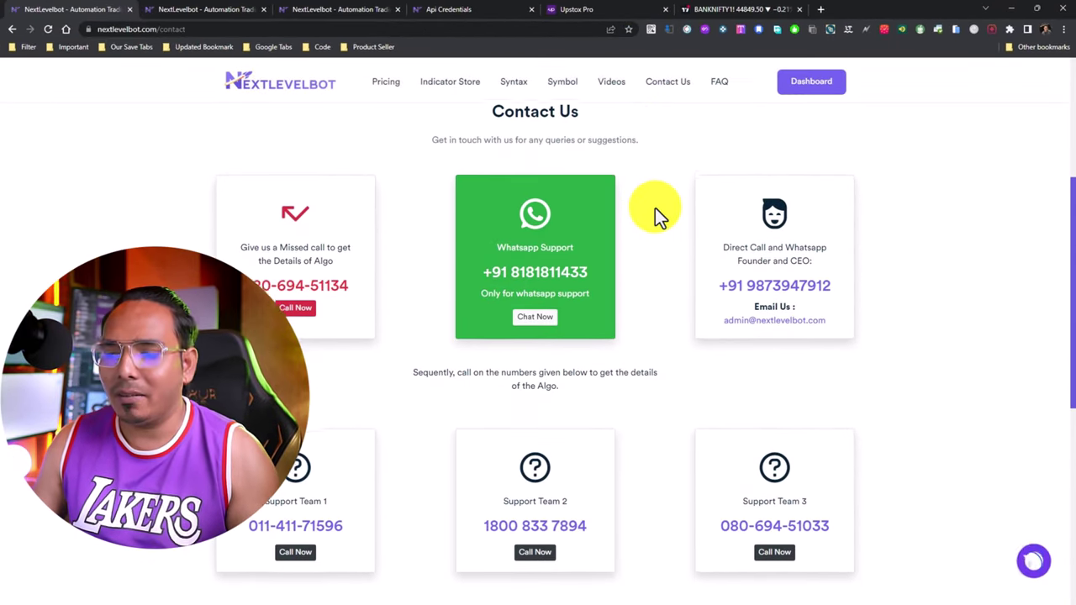
scroll(655, 208, down, 1)
scroll(655, 207, up, 1)
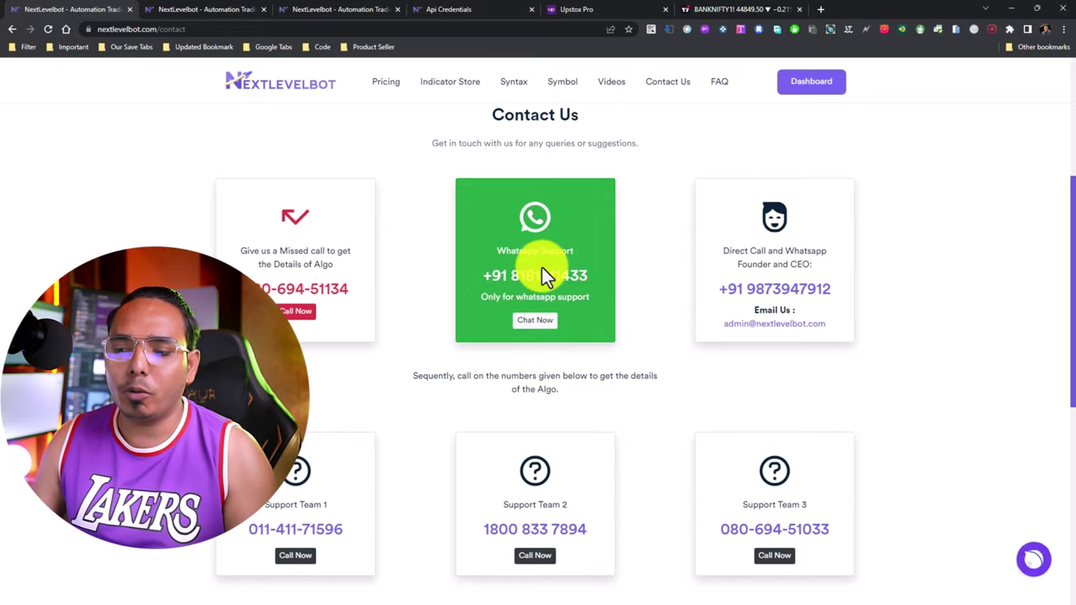
scroll(542, 274, up, 1)
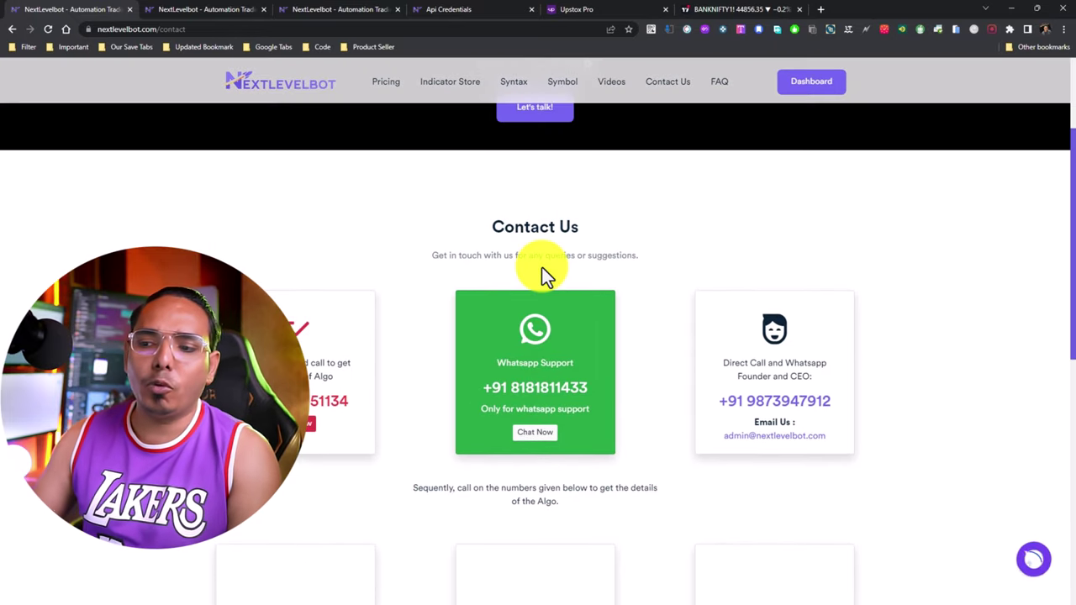
scroll(542, 267, down, 5)
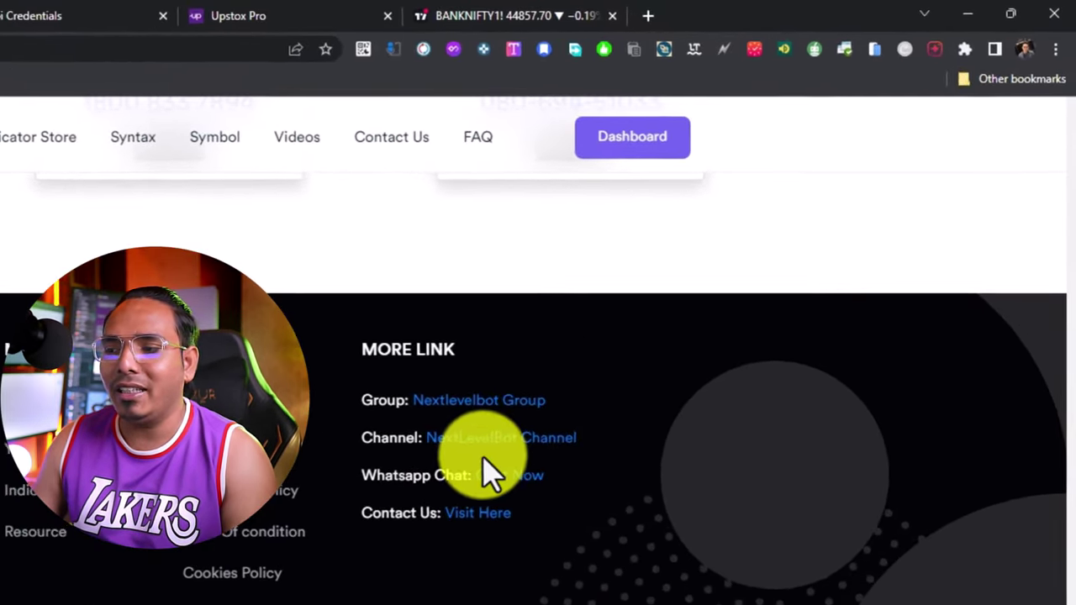